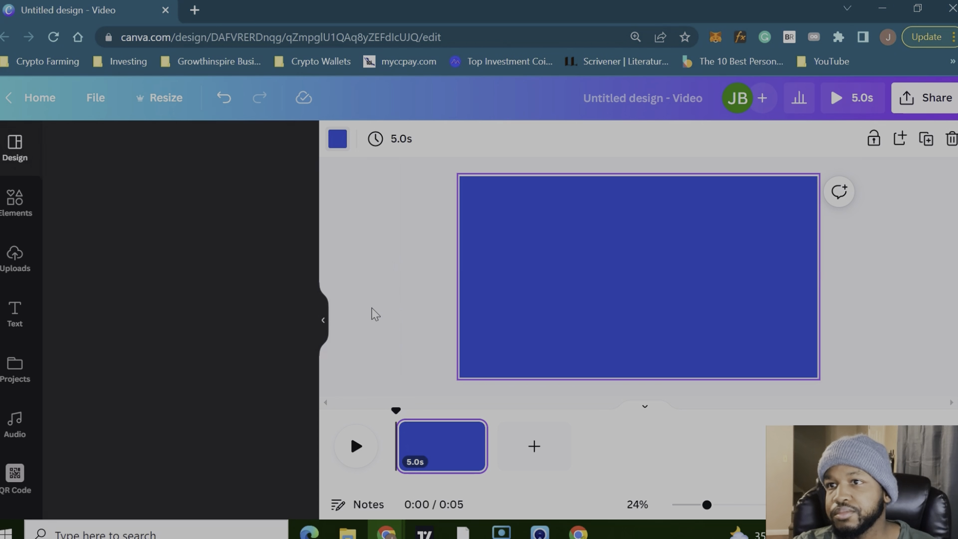
- Show all Frame elements and browse the available shapes, from device mockups and torn-paper frames to letter frames
click(18, 206)
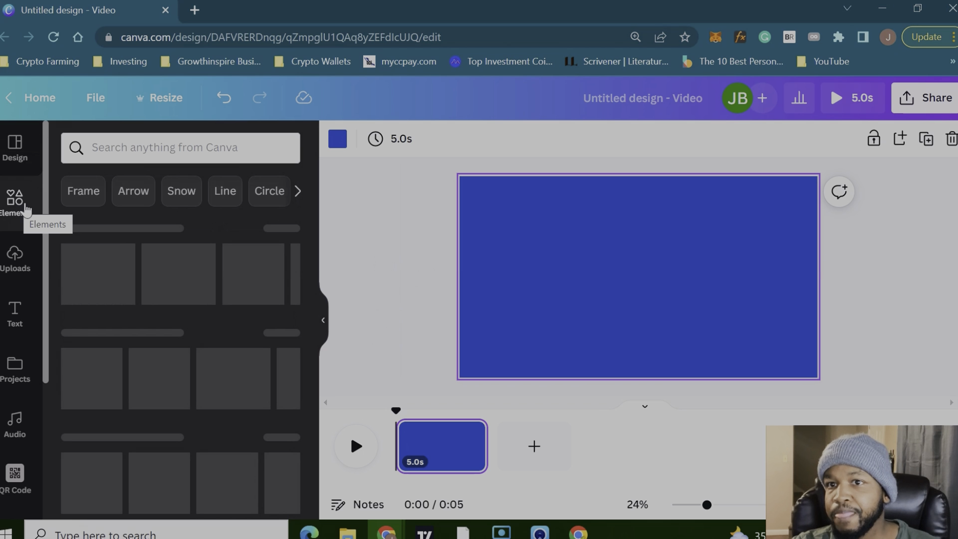
click(76, 199)
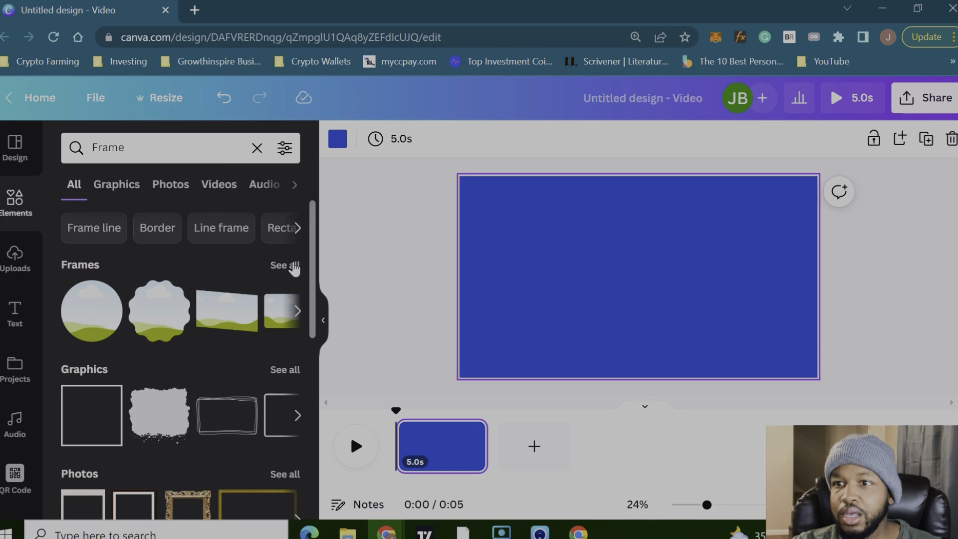
click(293, 267)
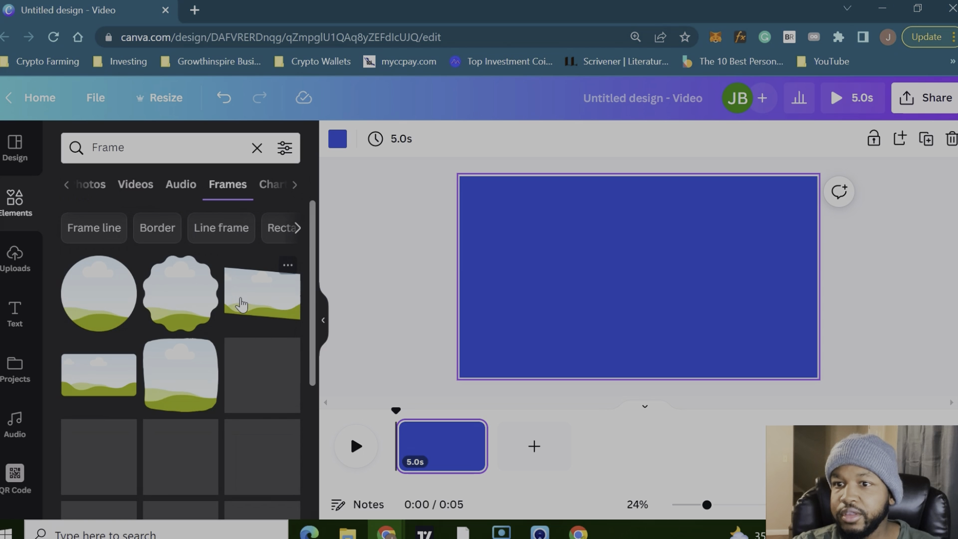
scroll(242, 302, down, 5)
scroll(244, 305, down, 2)
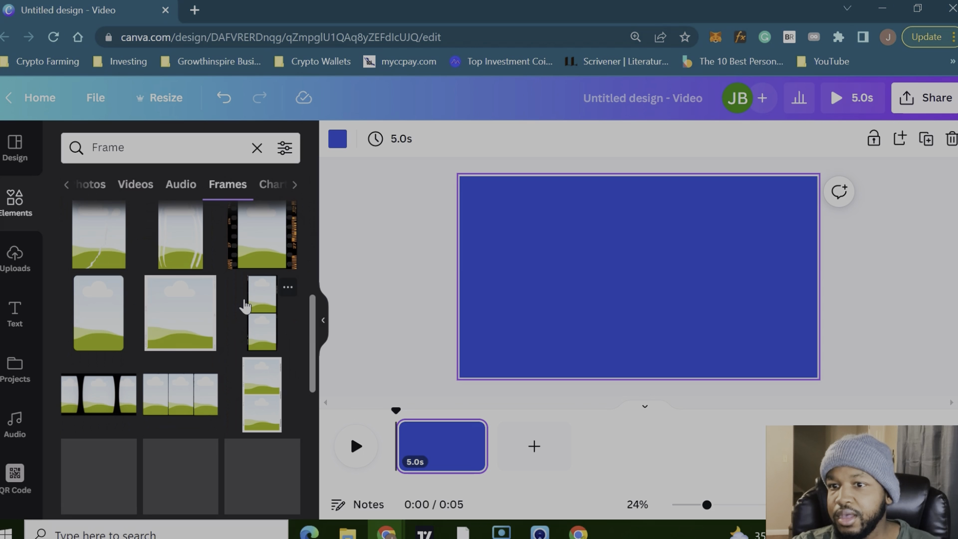
scroll(245, 305, down, 5)
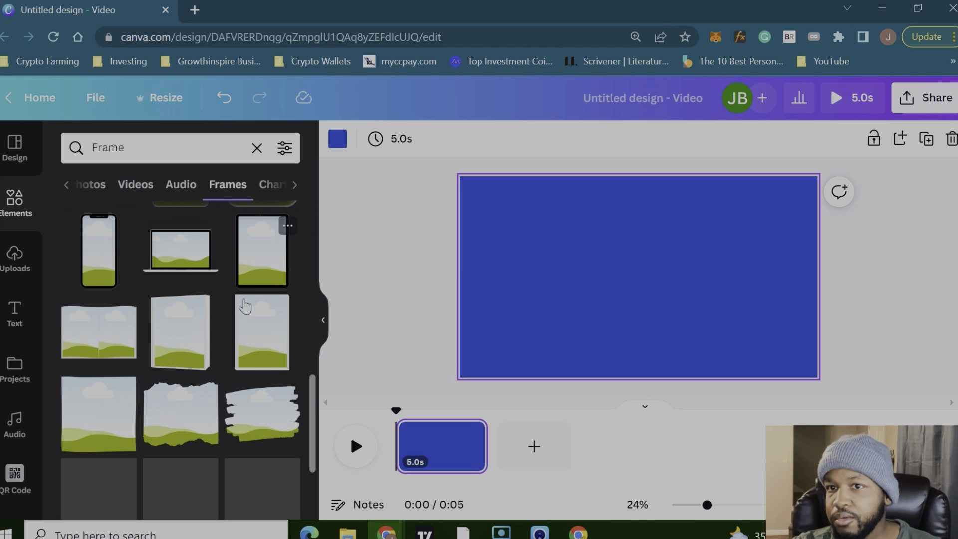
scroll(244, 305, down, 2)
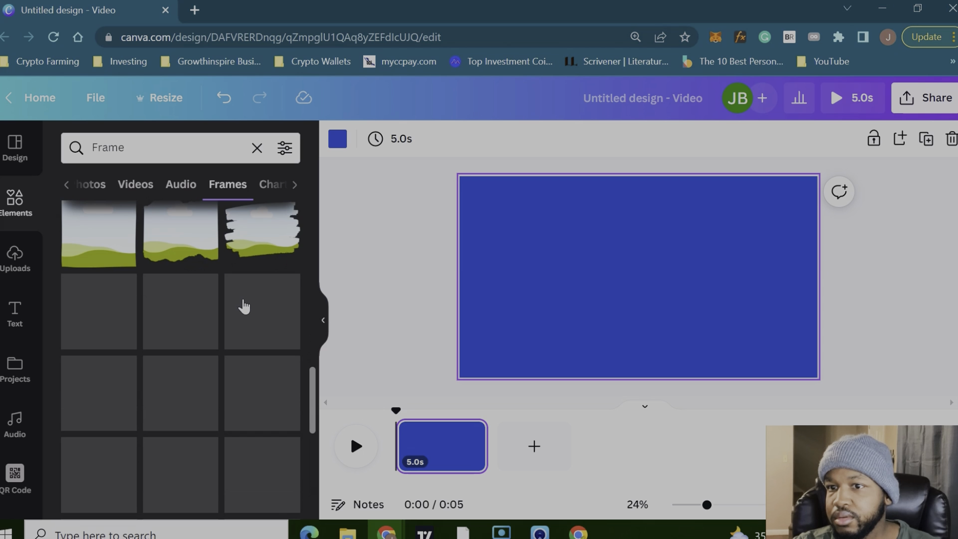
scroll(245, 306, down, 8)
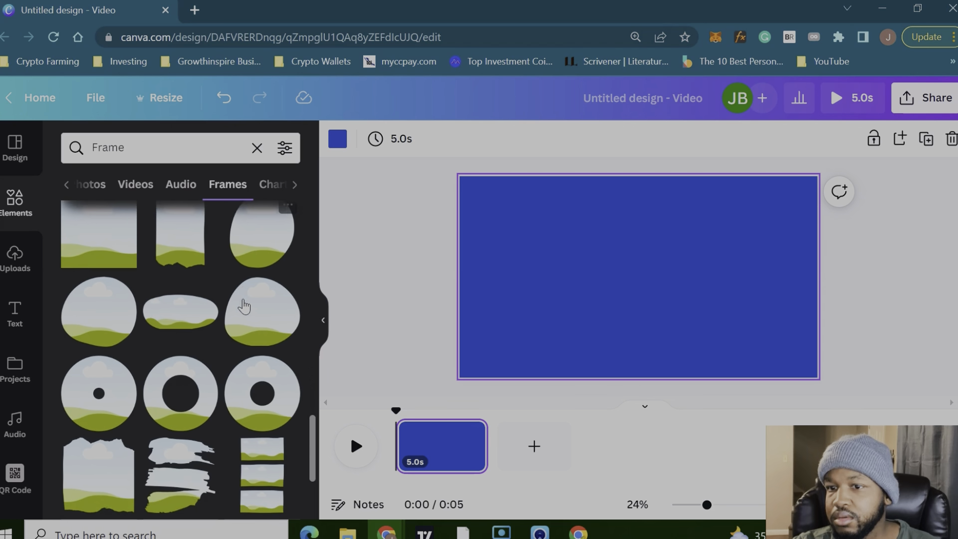
scroll(251, 310, down, 4)
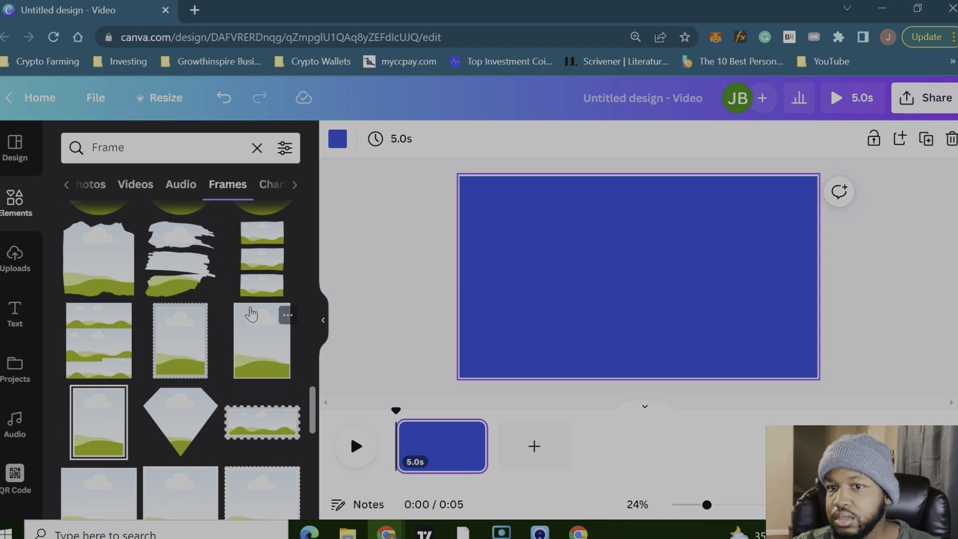
scroll(249, 306, down, 5)
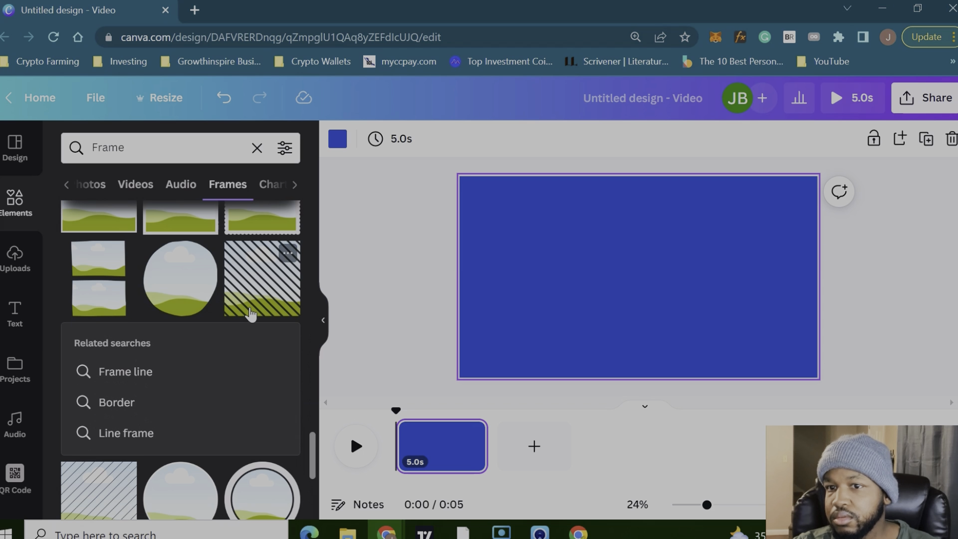
scroll(250, 305, up, 3)
scroll(249, 306, down, 4)
scroll(250, 310, down, 3)
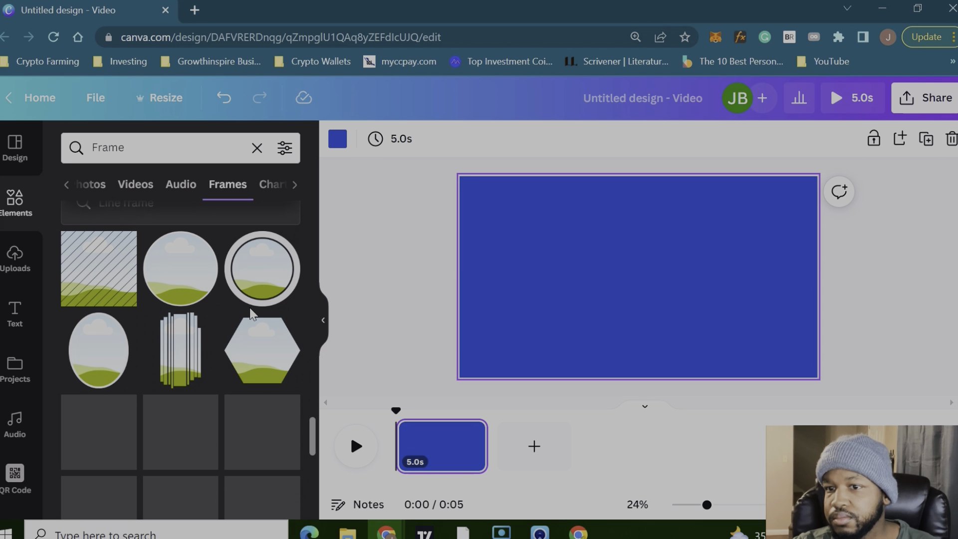
scroll(250, 309, down, 3)
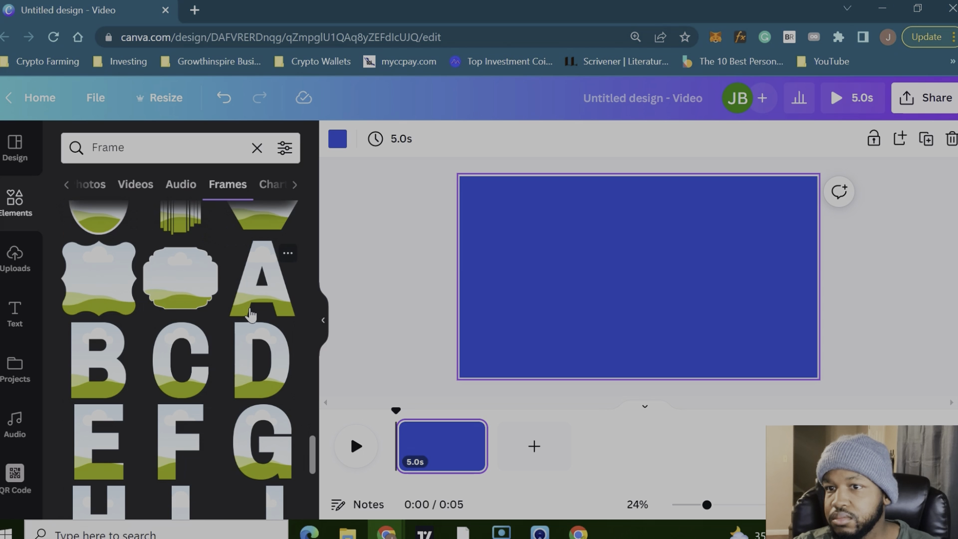
scroll(250, 312, down, 3)
scroll(250, 314, down, 8)
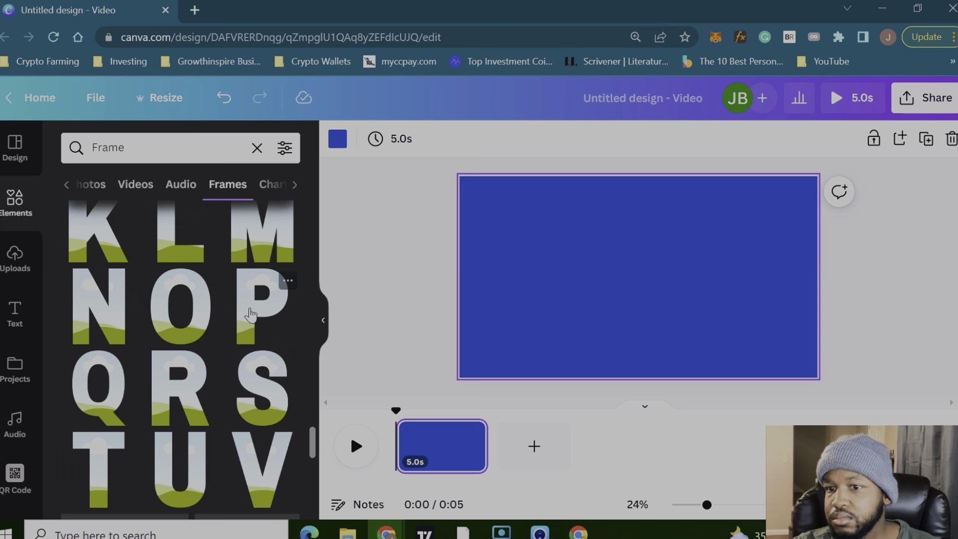
scroll(239, 324, down, 5)
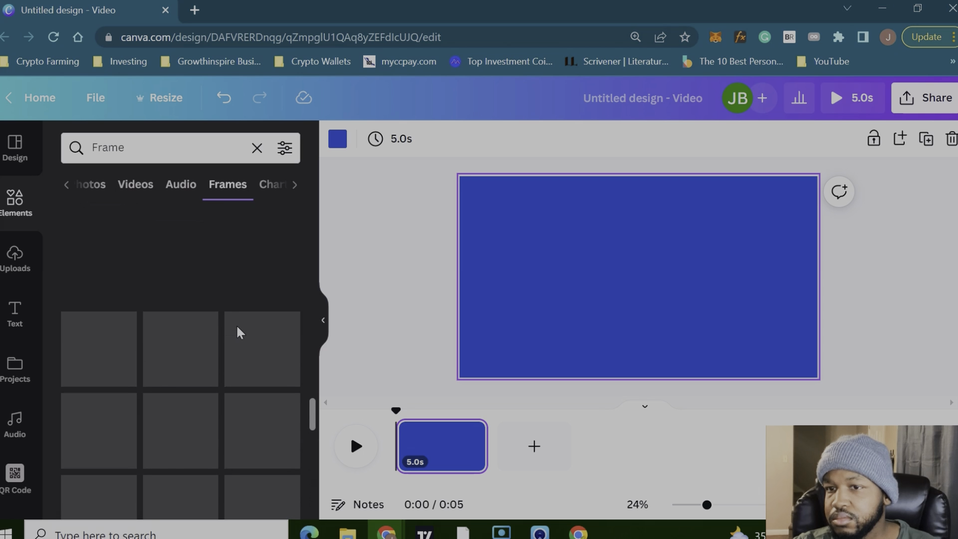
scroll(236, 324, up, 3)
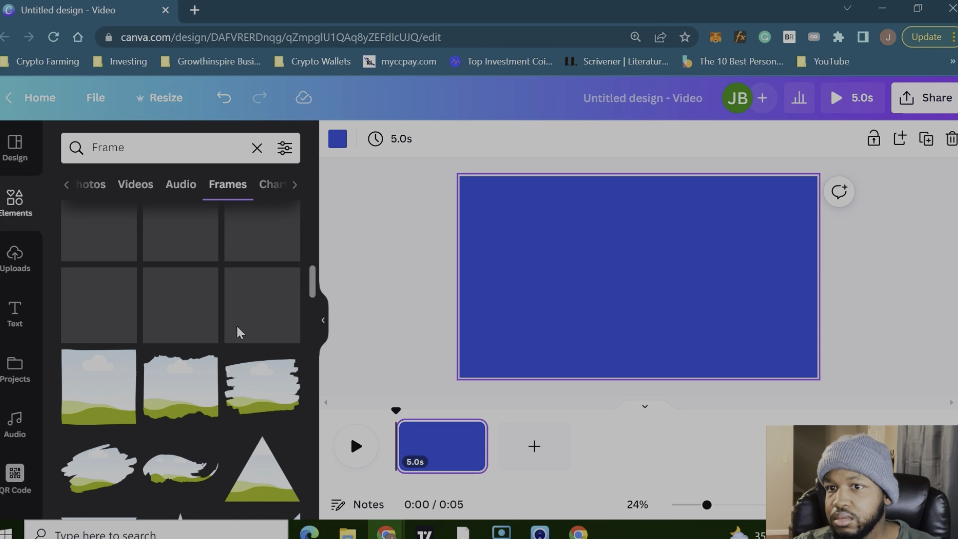
scroll(144, 379, up, 5)
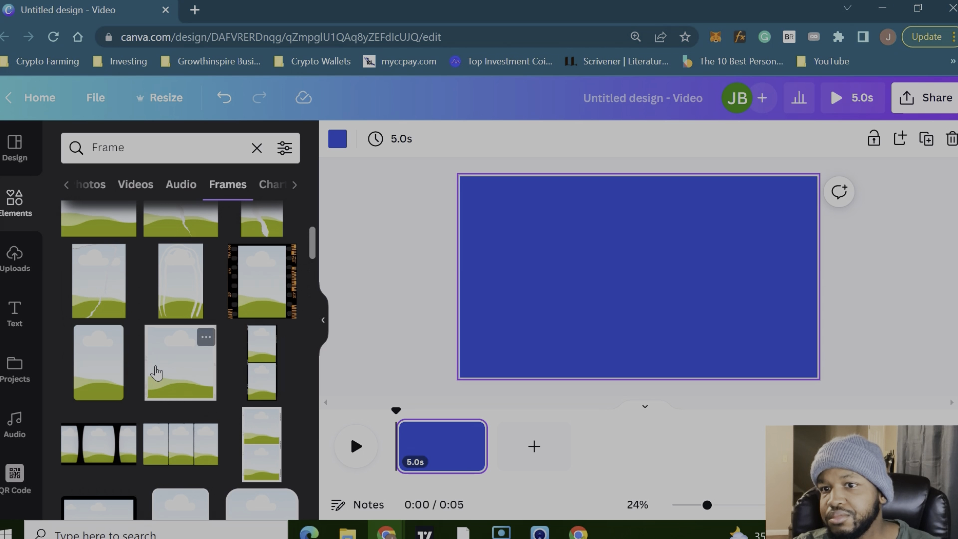
scroll(167, 373, up, 2)
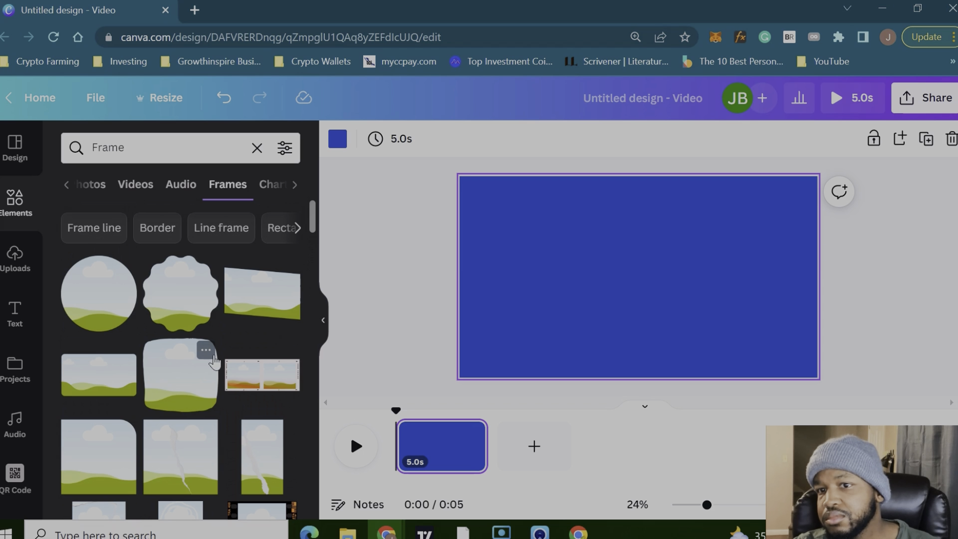
- Add the square frame with one rounded upper-right corner to the blue page
scroll(228, 358, down, 4)
scroll(228, 358, down, 2)
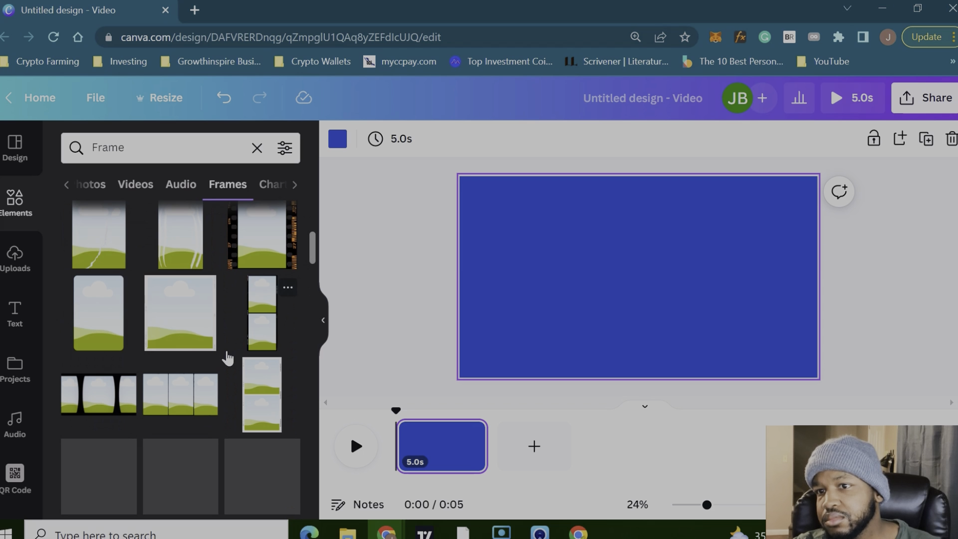
scroll(227, 358, down, 4)
scroll(227, 359, up, 3)
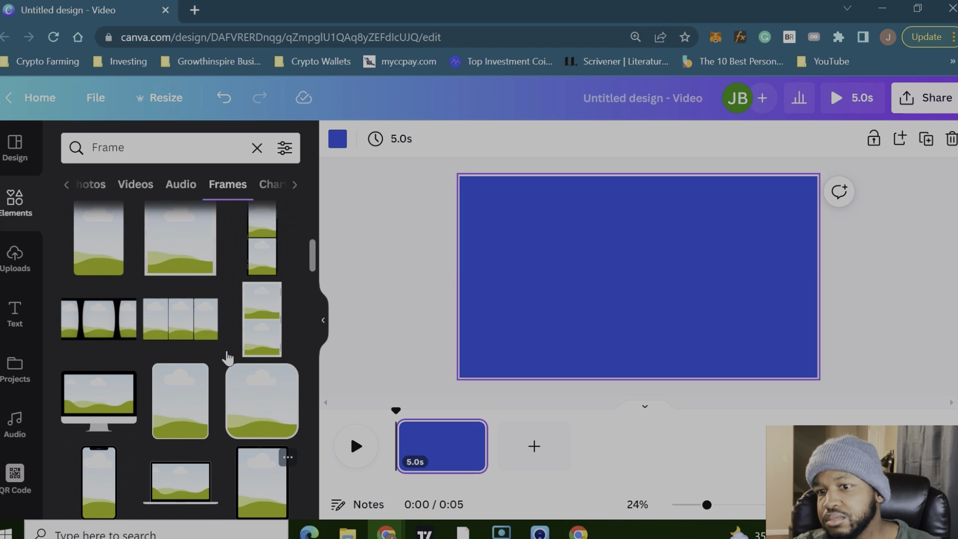
scroll(228, 358, up, 1)
scroll(228, 358, up, 2)
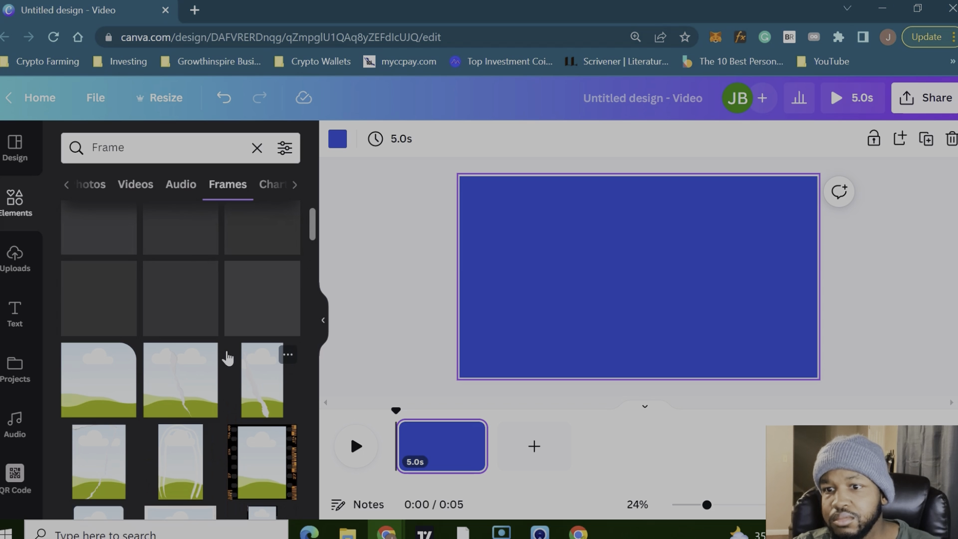
click(99, 379)
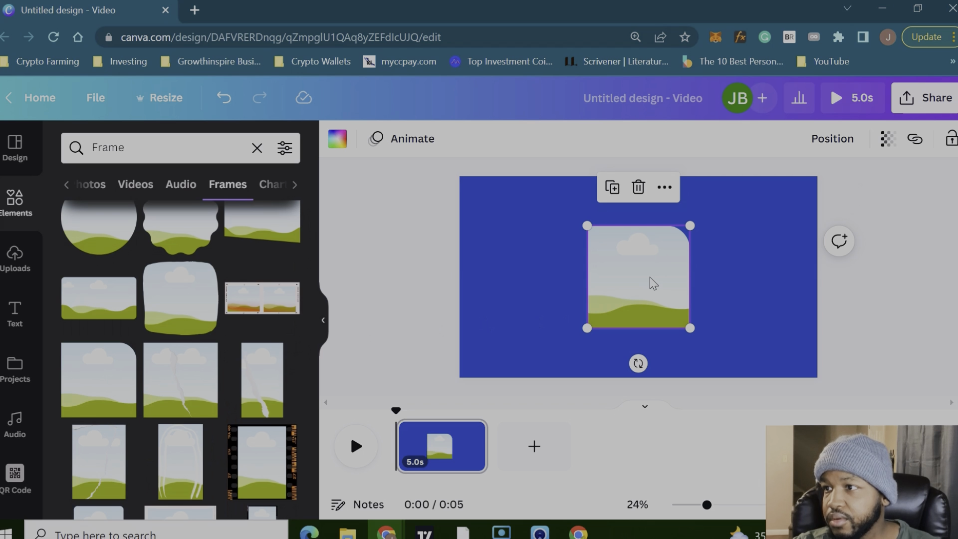
- Enlarge the frame to about the page height and place it partly off the page's left edge, rounded corner inward
drag(631, 275, 526, 297)
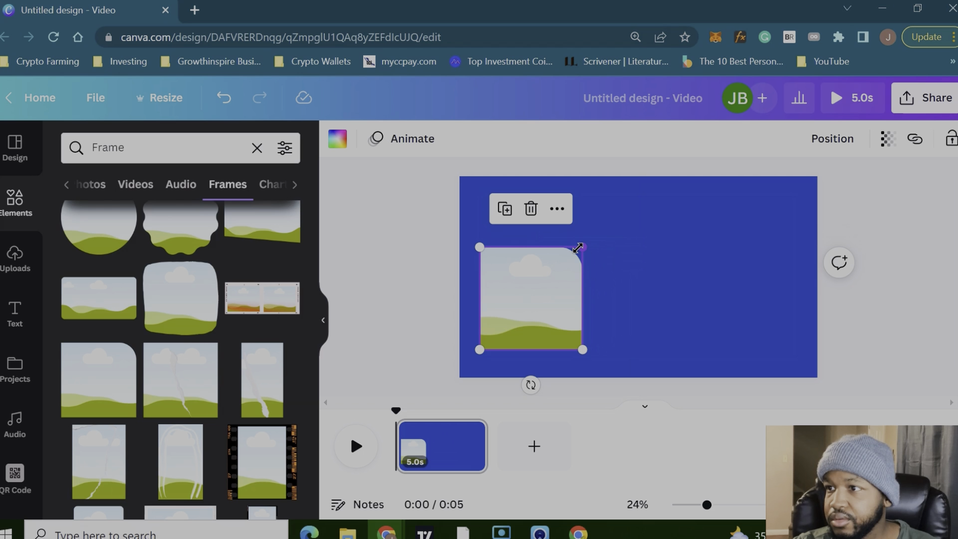
drag(575, 247, 717, 180)
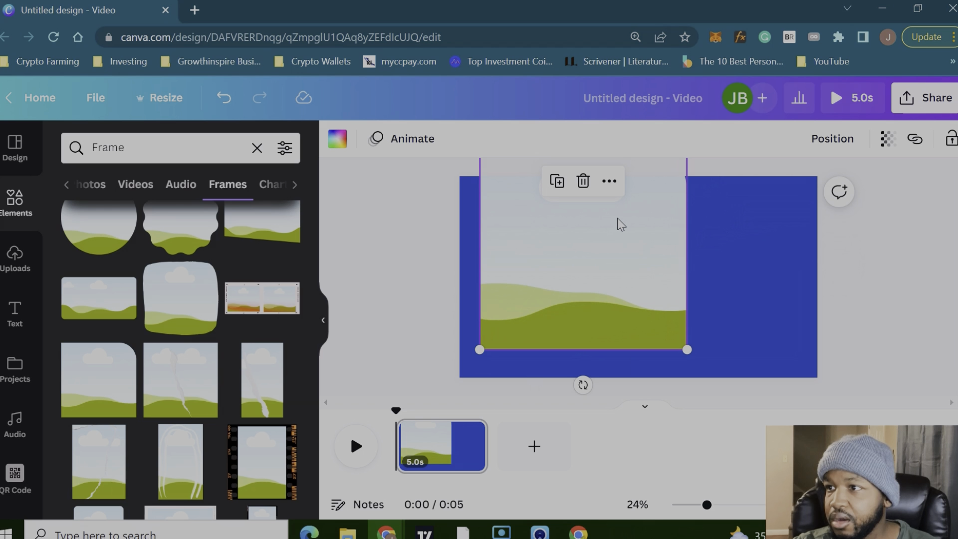
drag(613, 230, 494, 258)
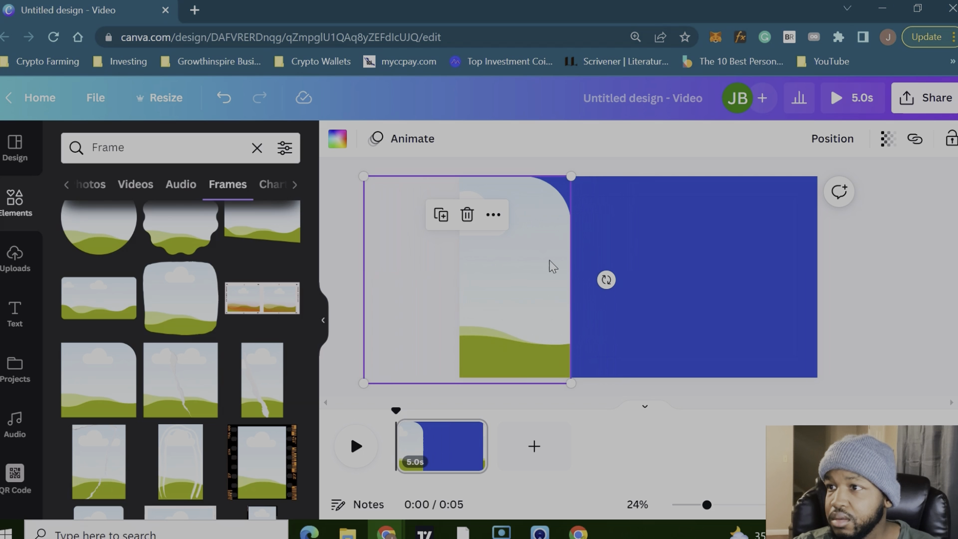
- Duplicate the frame and shift the copy straight down so the original's upper strip stays exposed
click(442, 216)
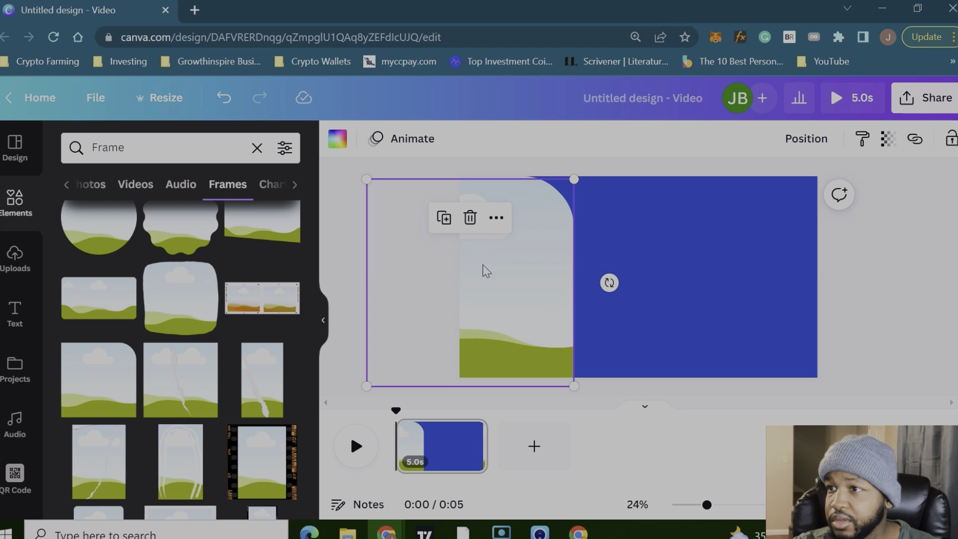
drag(508, 280, 507, 308)
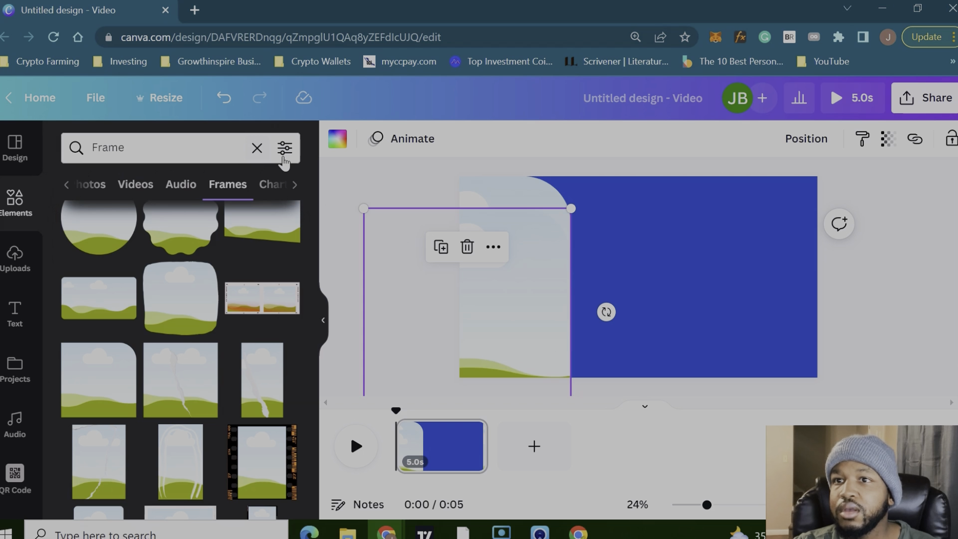
- Search the video elements for "red gradient" and fill the back frame with the 30.0s red swirl video
click(262, 151)
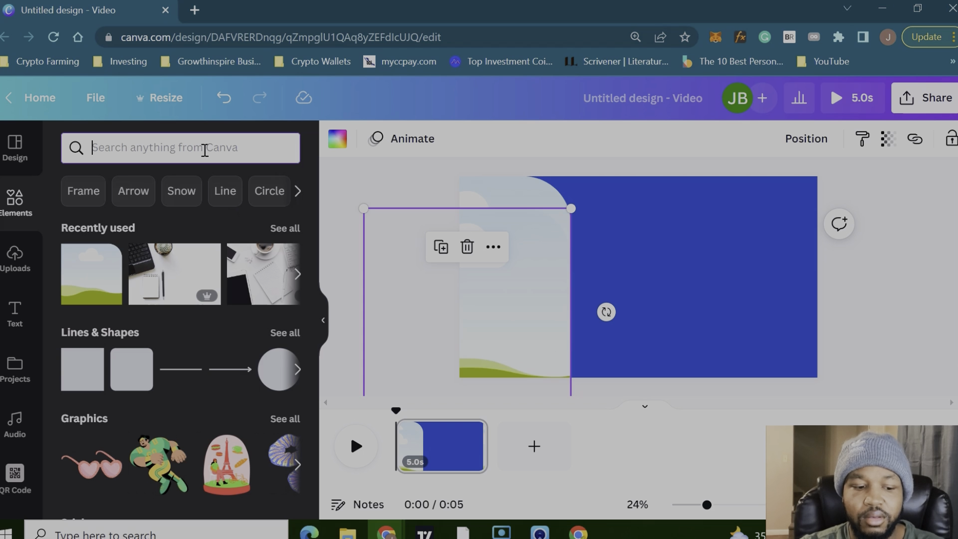
text(red gradient)
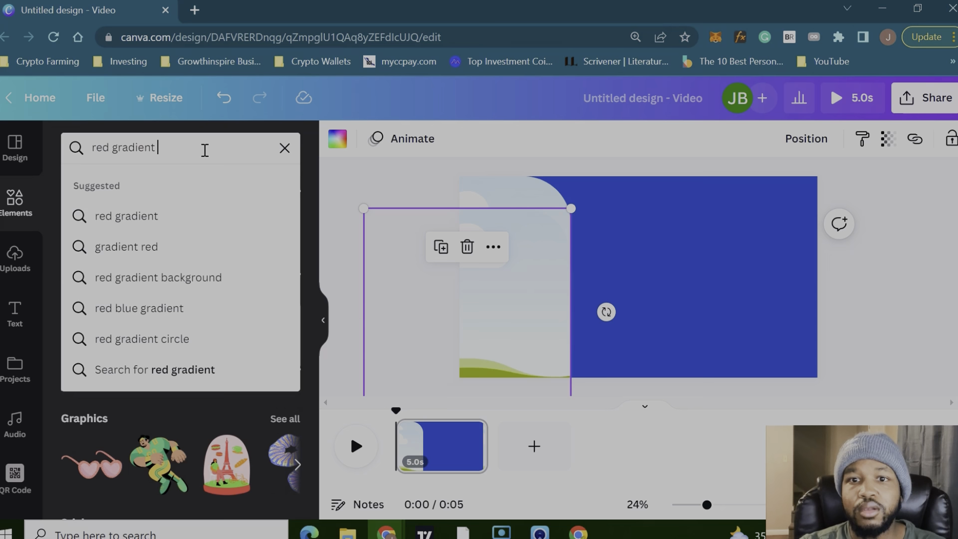
key(Return)
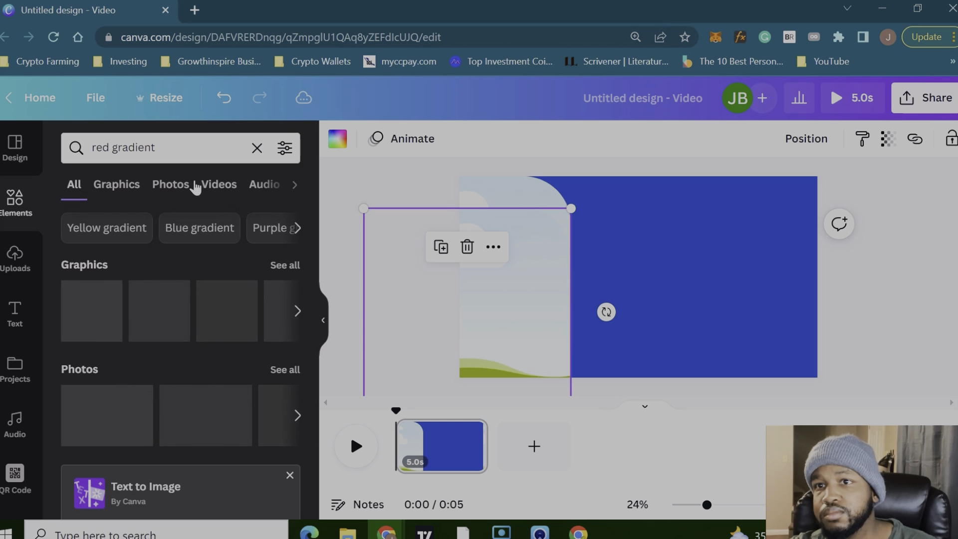
click(208, 188)
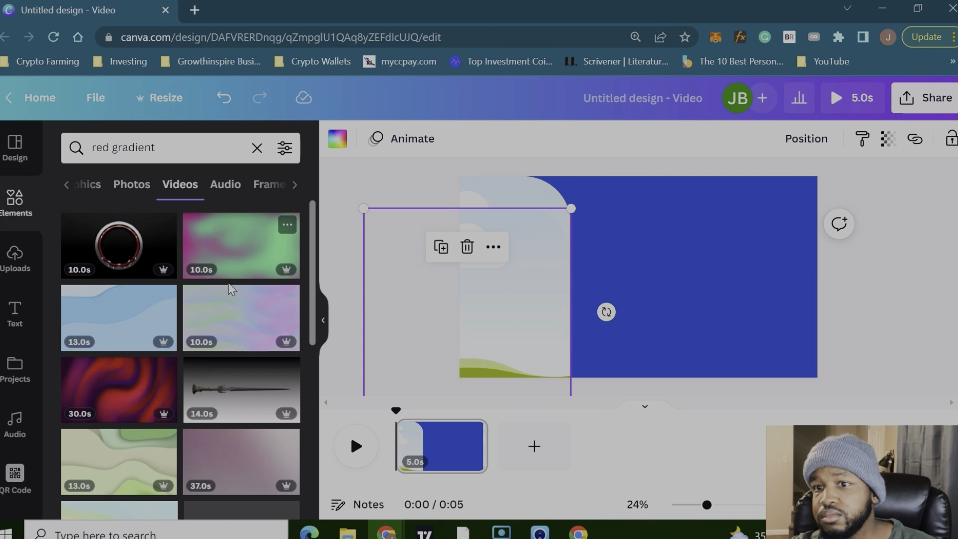
scroll(231, 286, down, 2)
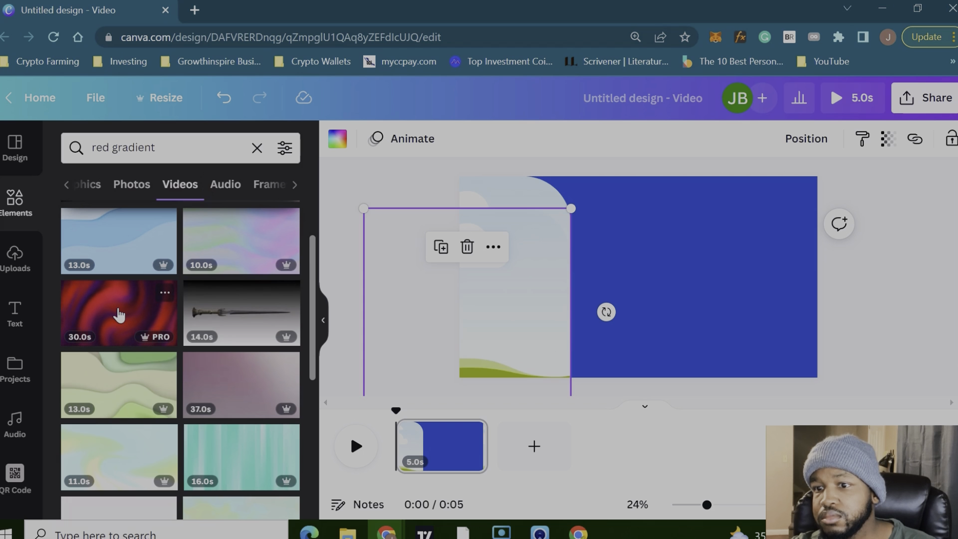
drag(119, 312, 477, 191)
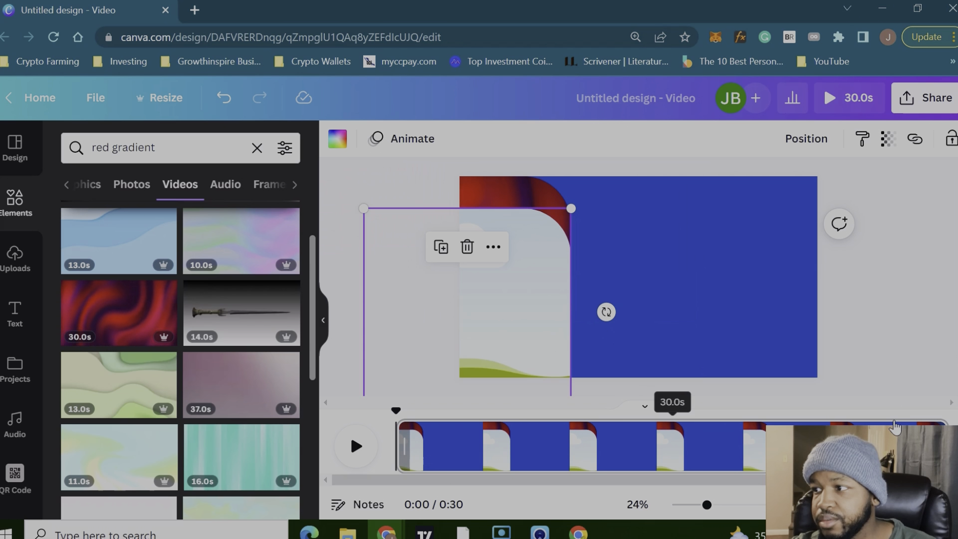
- Trim the page to 5.0s and move the front frame up and slightly left, leaving a thin red border along its edge
drag(869, 428, 483, 435)
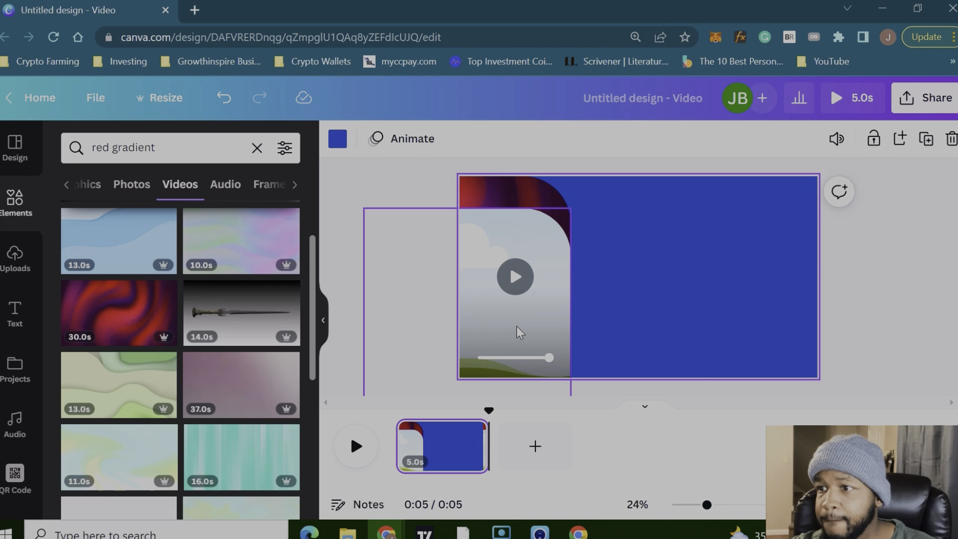
drag(509, 313, 506, 300)
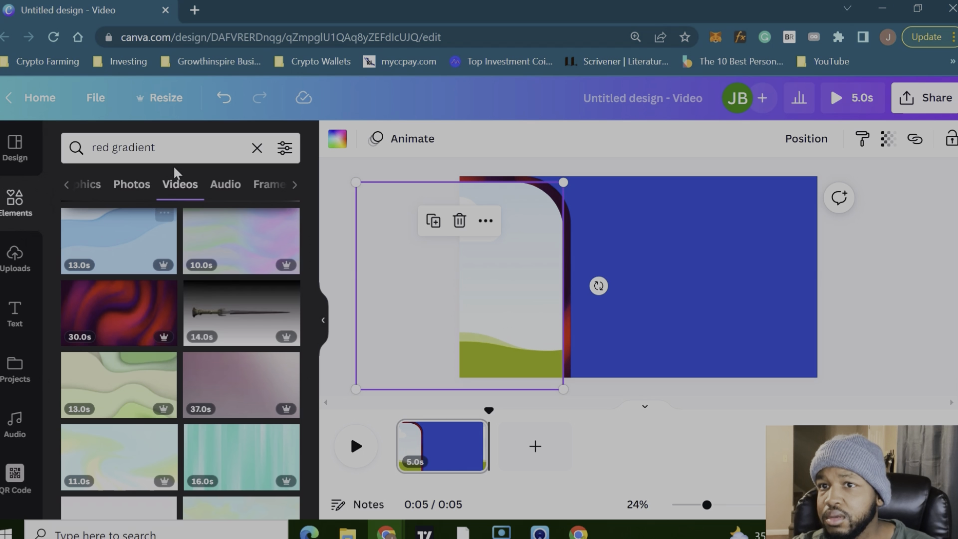
- Search the photo elements for "notebooks" and fill the front frame with the photo of stacked kraft-cover notebooks on a wooden surface
click(256, 149)
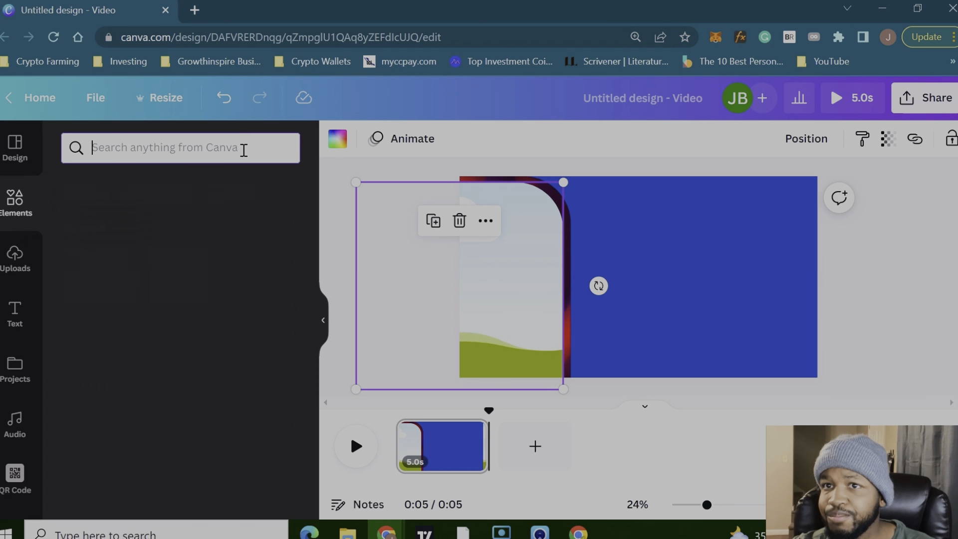
click(184, 149)
text(not)
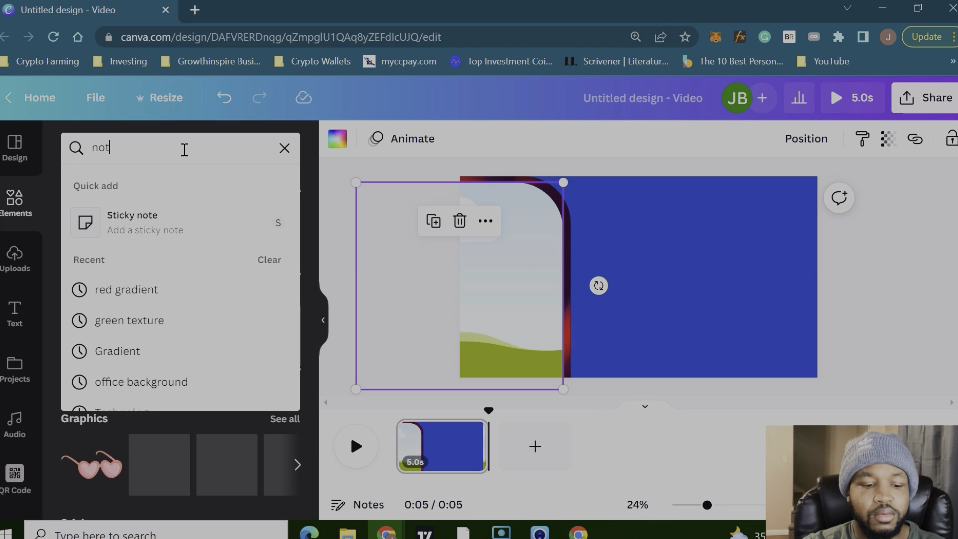
text(ebooks)
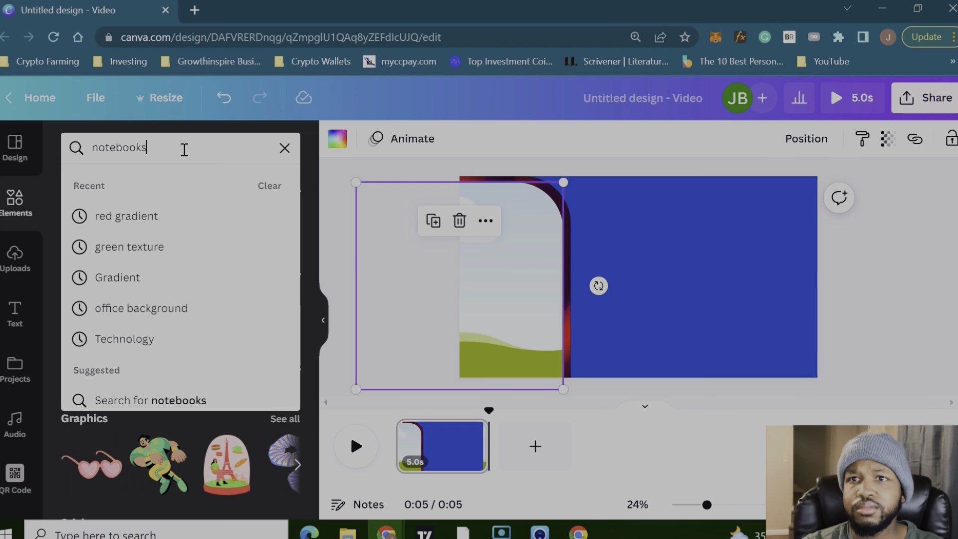
key(Return)
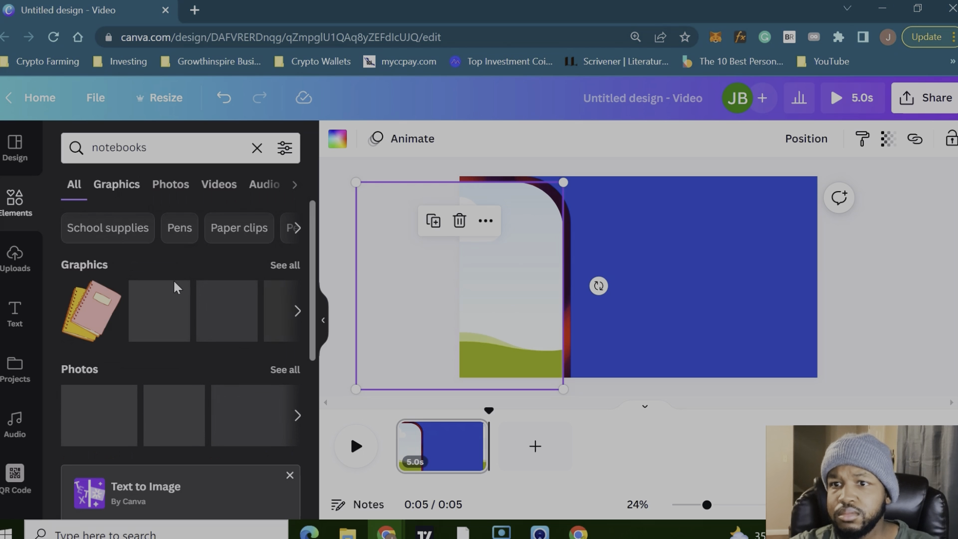
click(169, 197)
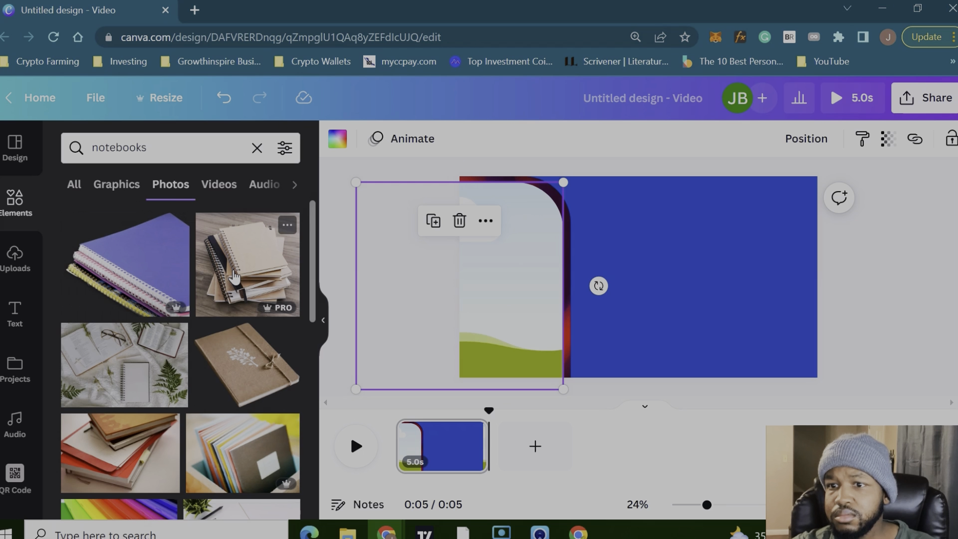
drag(317, 277, 477, 291)
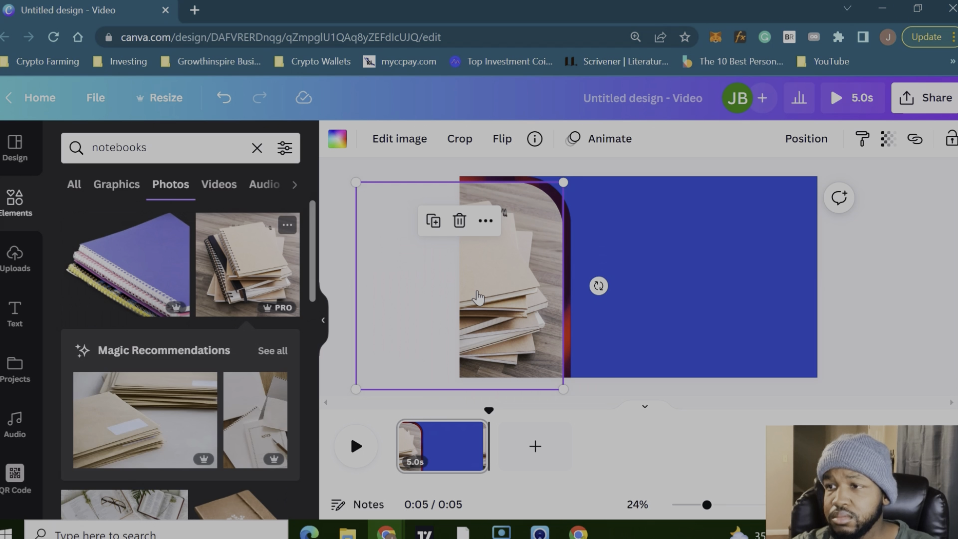
- Browse the text font combinations and add the recently used white "Title" / "HEADING" combination to the page
click(15, 312)
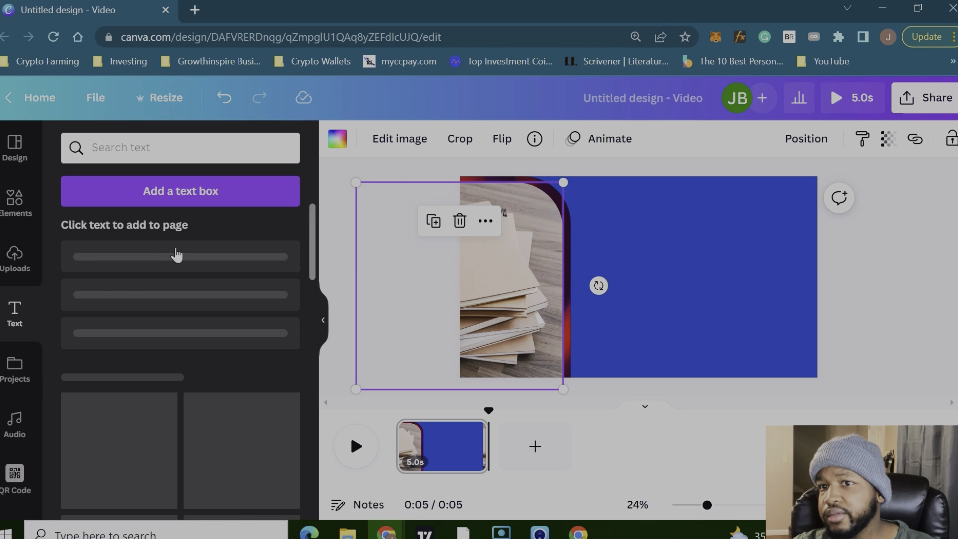
scroll(206, 327, down, 4)
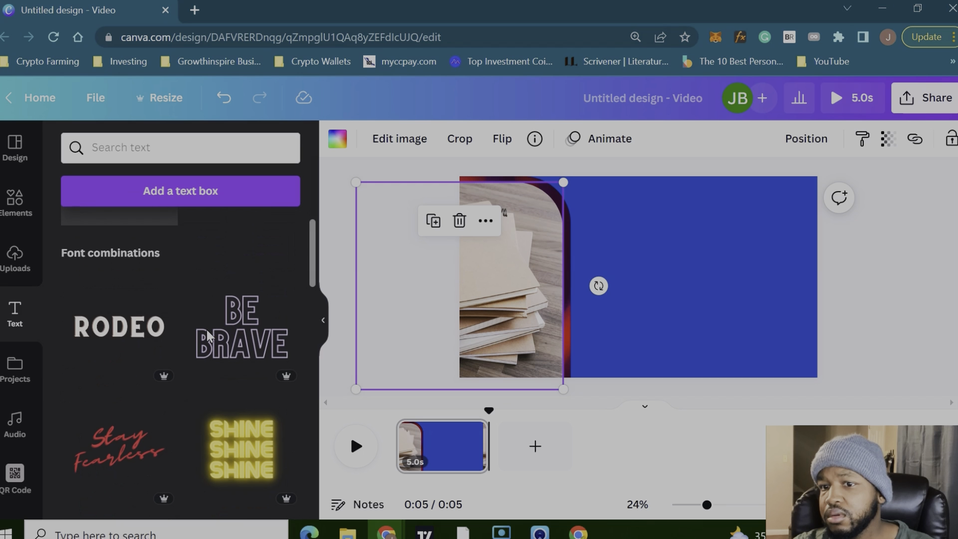
scroll(206, 327, down, 12)
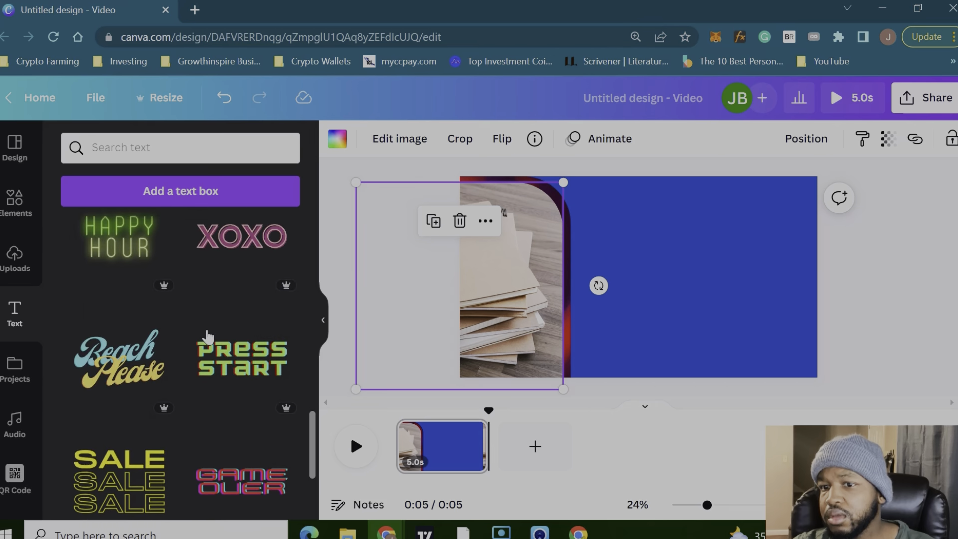
scroll(207, 337, down, 6)
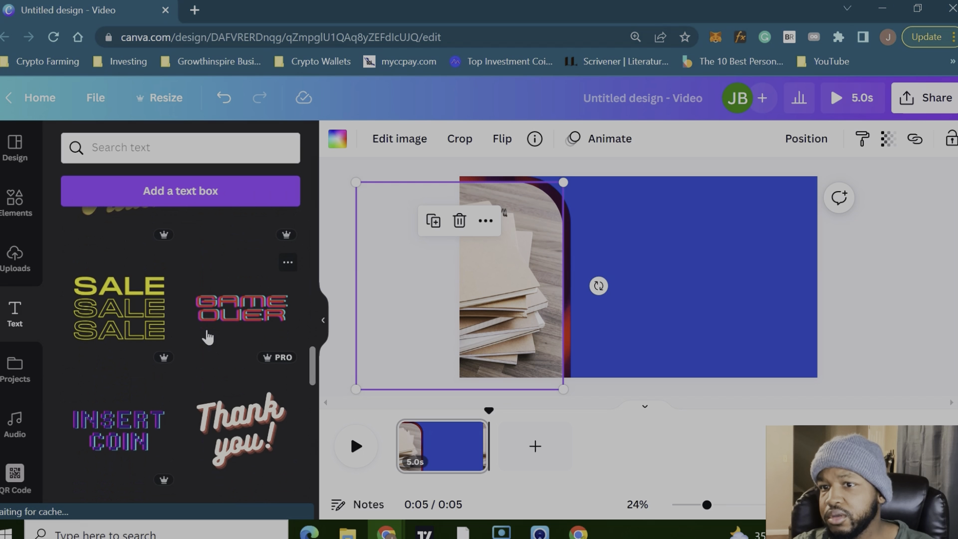
scroll(207, 337, down, 5)
scroll(209, 337, up, 6)
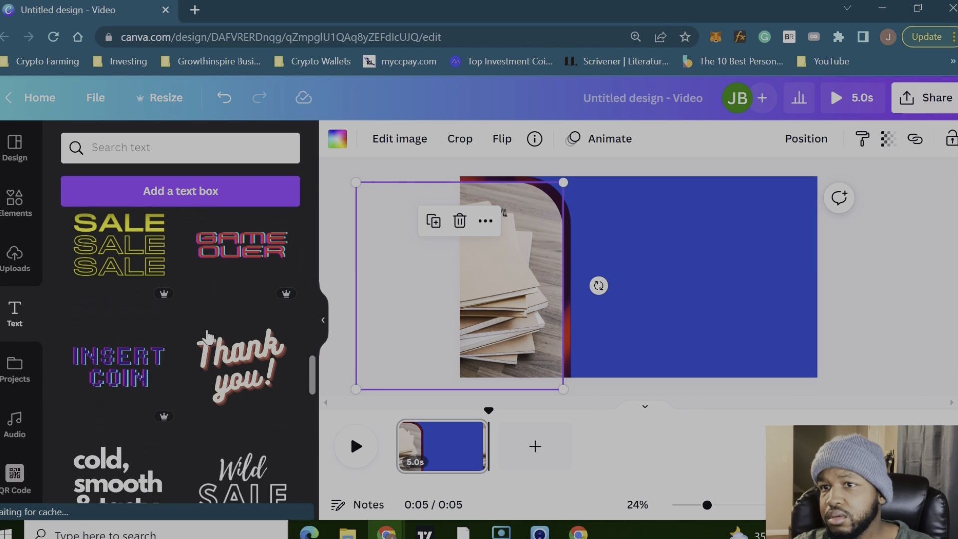
scroll(207, 337, down, 7)
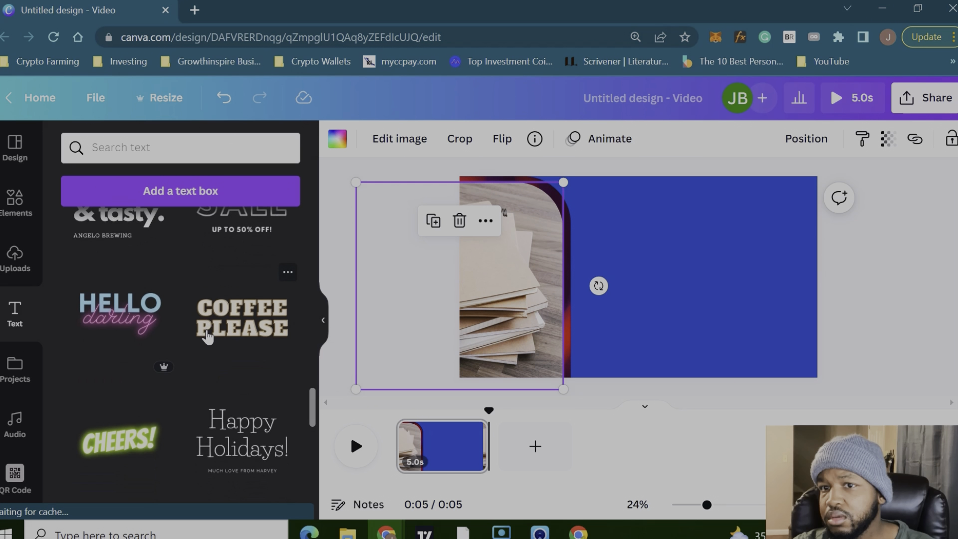
scroll(207, 337, down, 9)
scroll(208, 335, up, 3)
scroll(208, 337, up, 15)
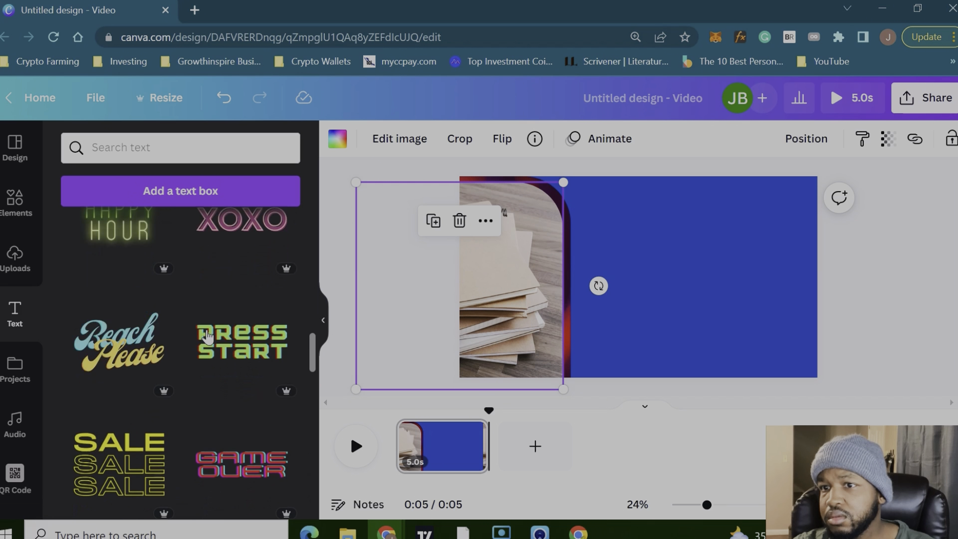
scroll(208, 337, up, 10)
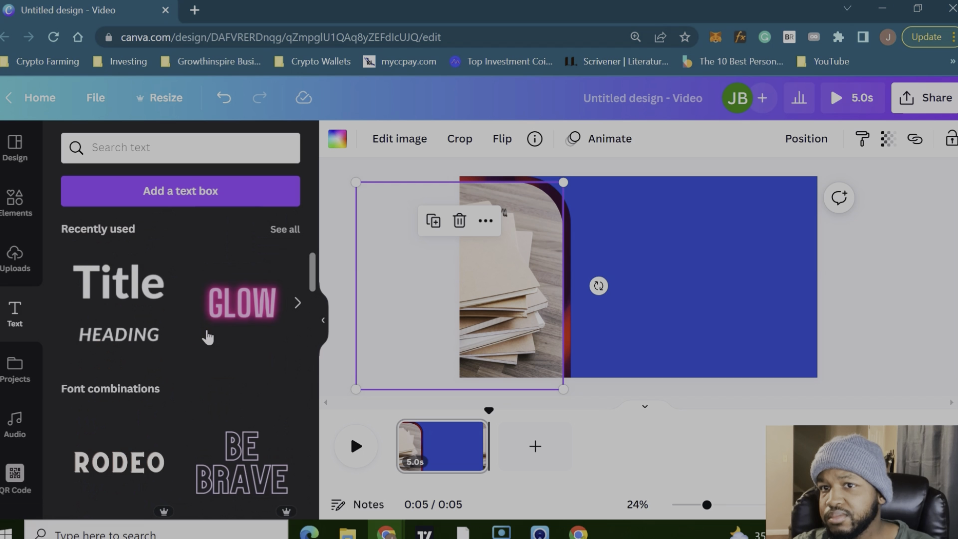
scroll(208, 338, up, 2)
scroll(208, 337, down, 5)
scroll(207, 337, up, 3)
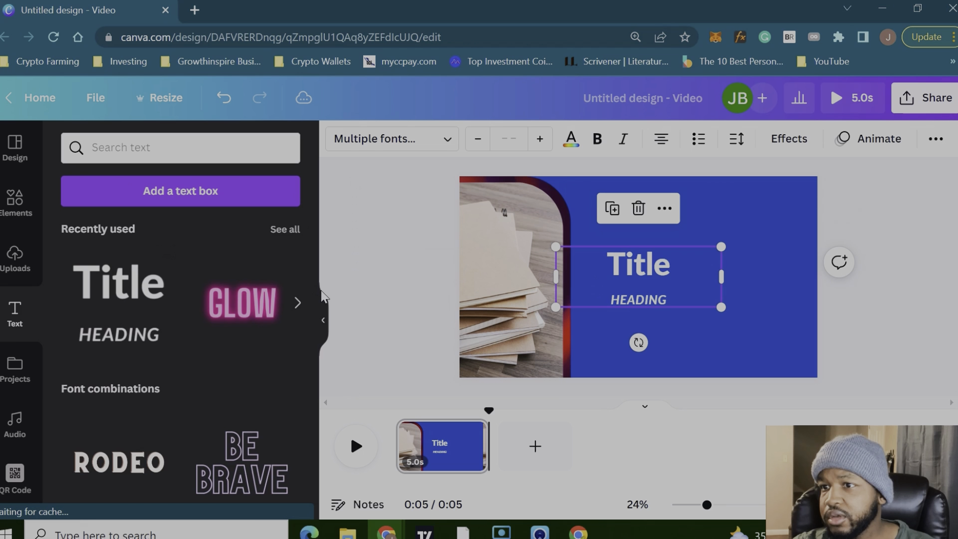
- Move the title and heading text over the notebooks photo, enlarge it to a title size of 173, and center it within the visible frame
drag(646, 278, 516, 283)
click(598, 261)
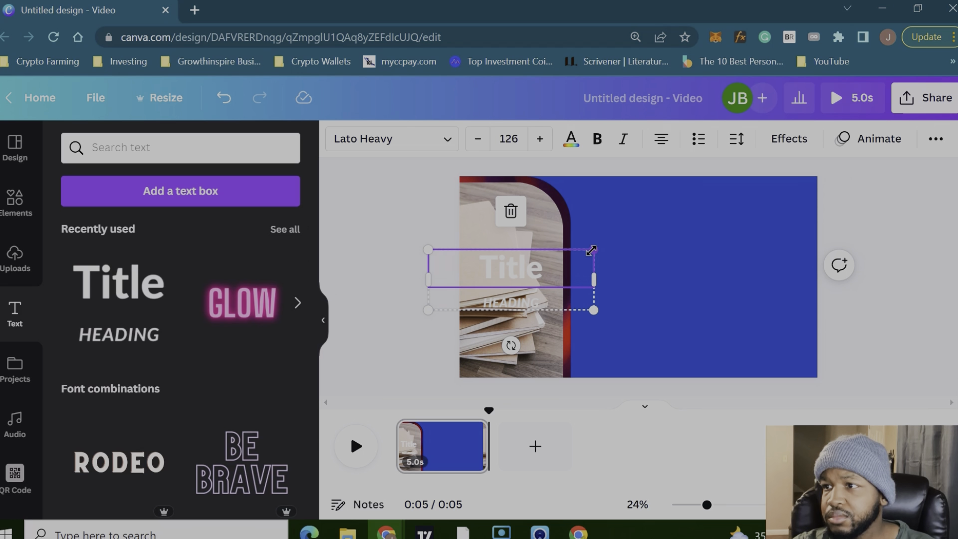
drag(594, 249, 641, 197)
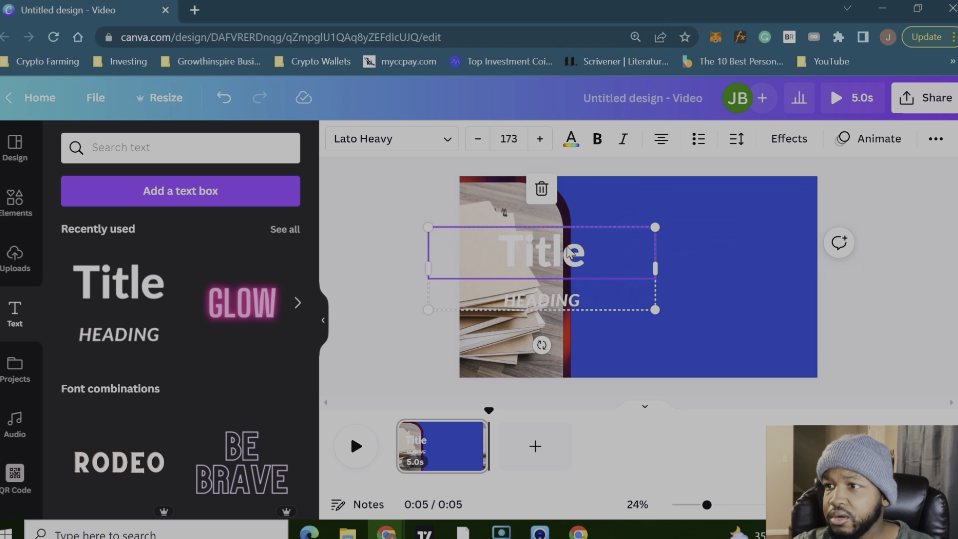
drag(564, 248, 533, 254)
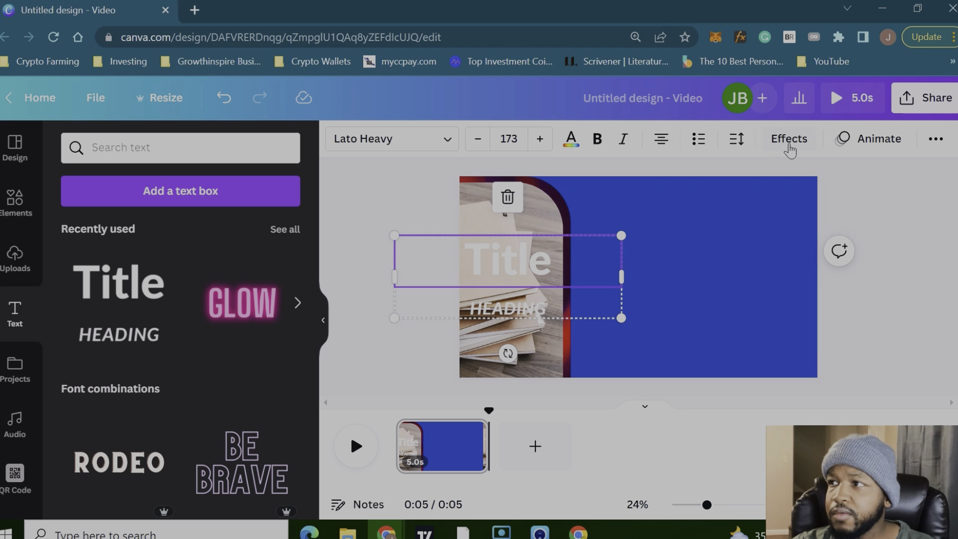
- Apply the Lift text effect to both the "Title" and "HEADING" lines
click(789, 140)
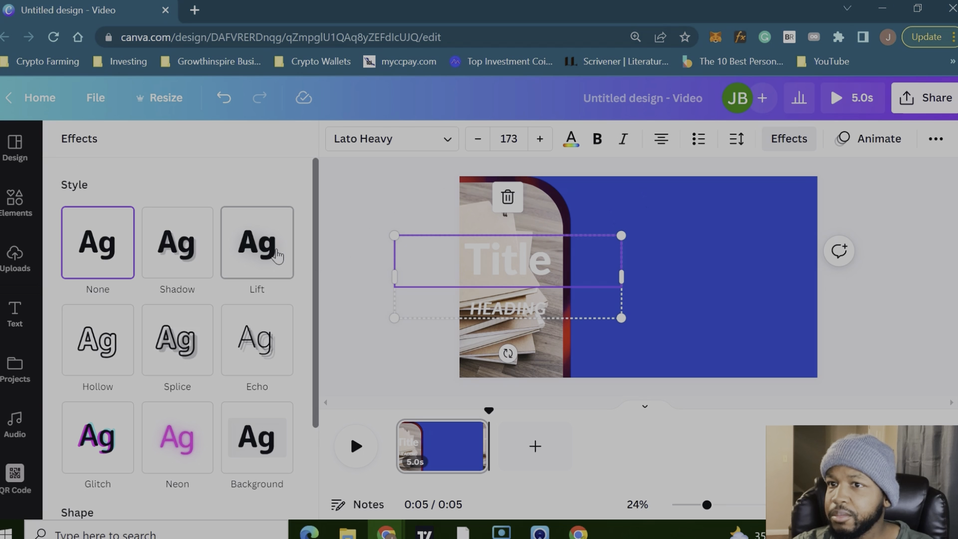
click(277, 256)
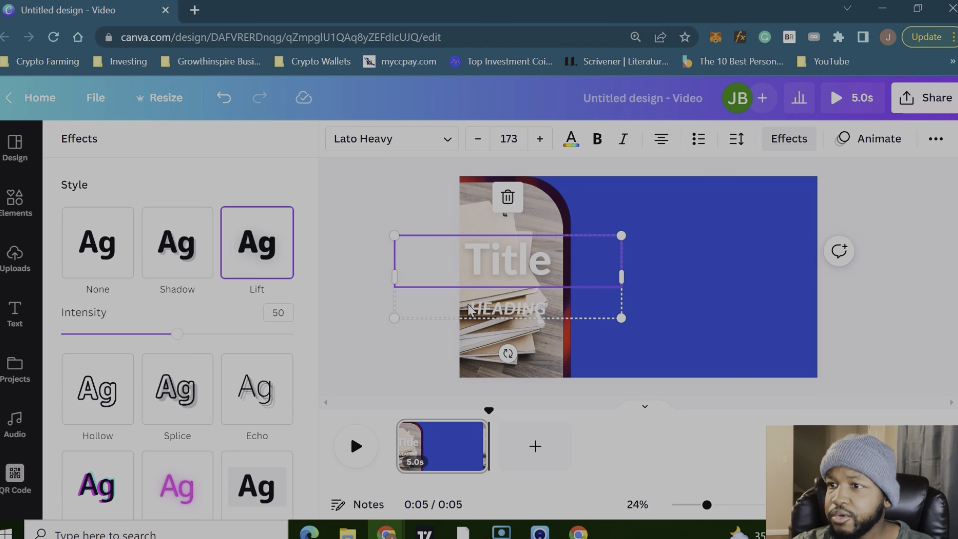
click(481, 309)
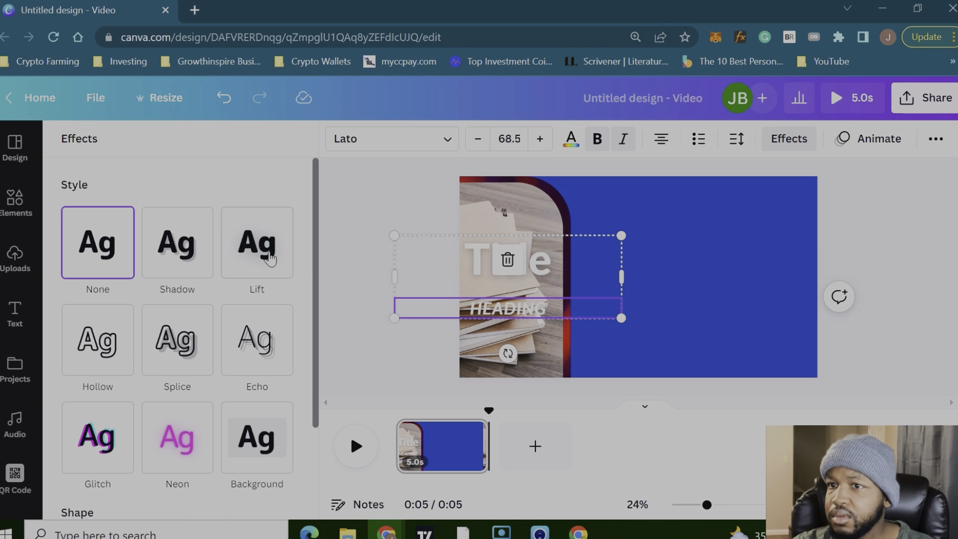
click(270, 258)
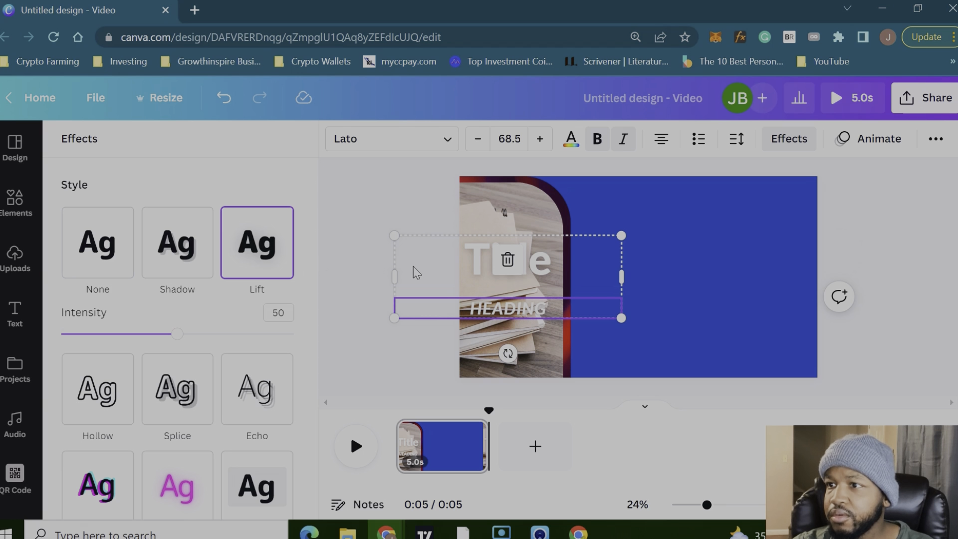
- Group the red-bordered back frame, the notebooks frame and the title text together
click(500, 210)
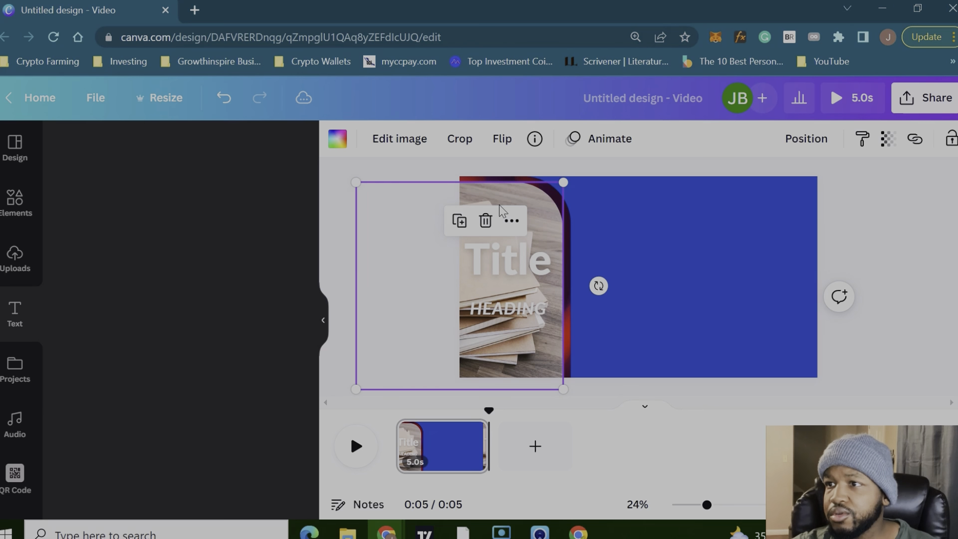
click(567, 214)
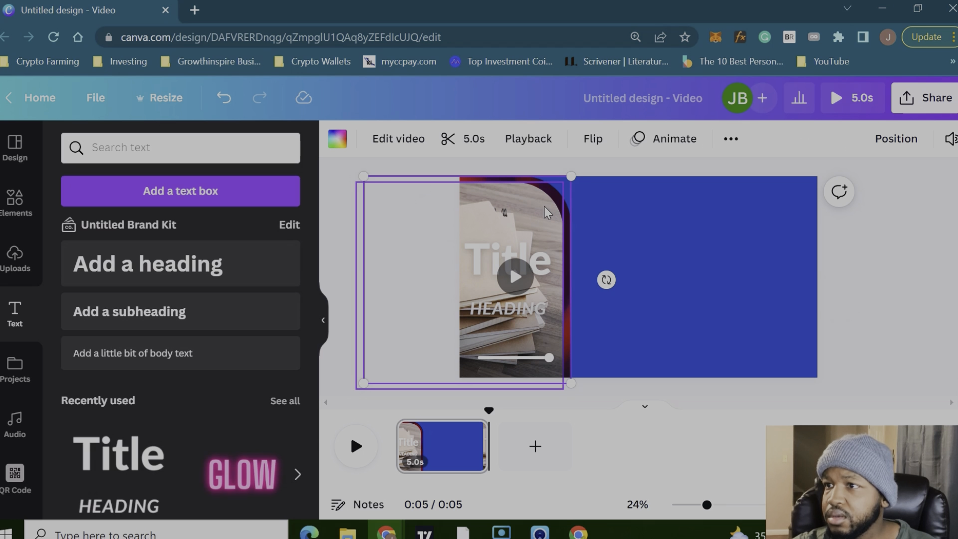
click(547, 212)
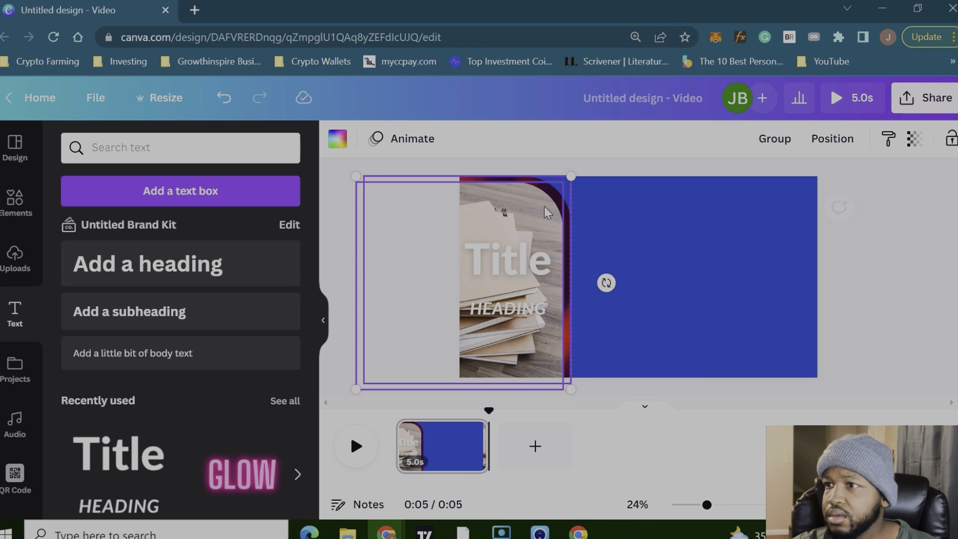
shift+click(506, 251)
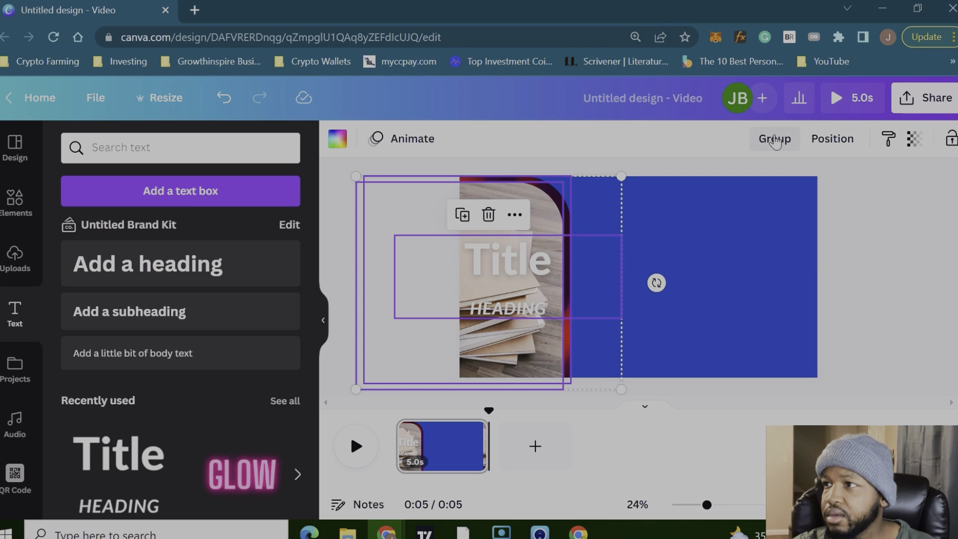
click(775, 139)
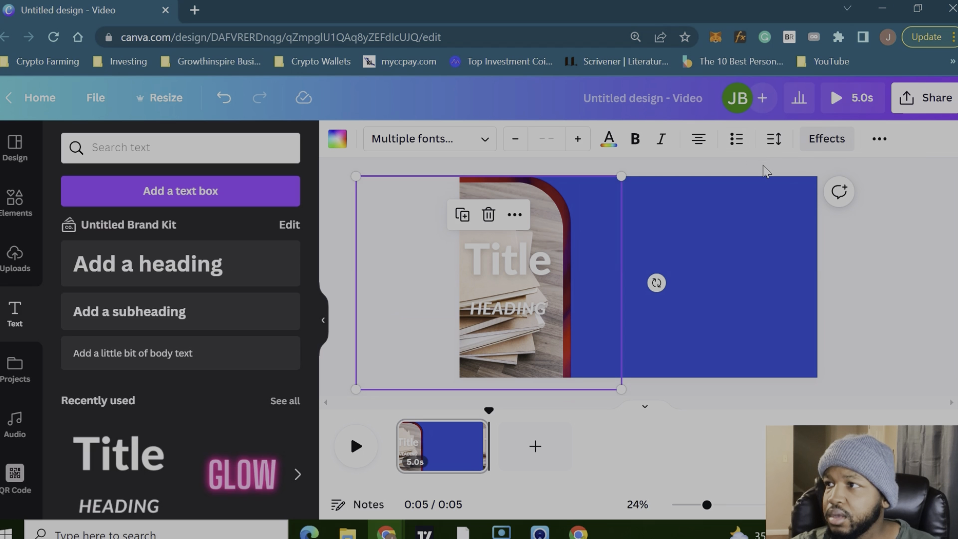
- Apply the Baseline element animation to the group, set to animate on both enter and exit with the direction to the right
click(878, 140)
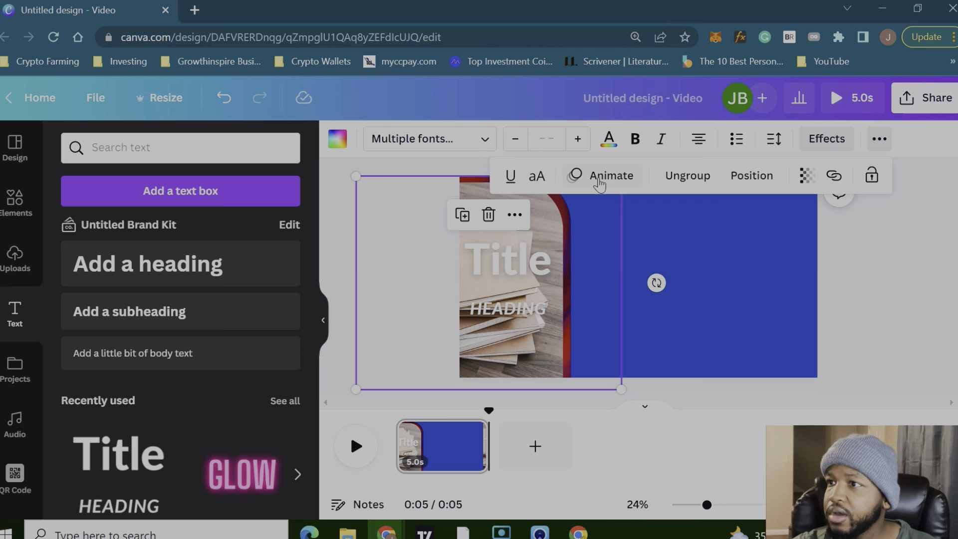
click(599, 180)
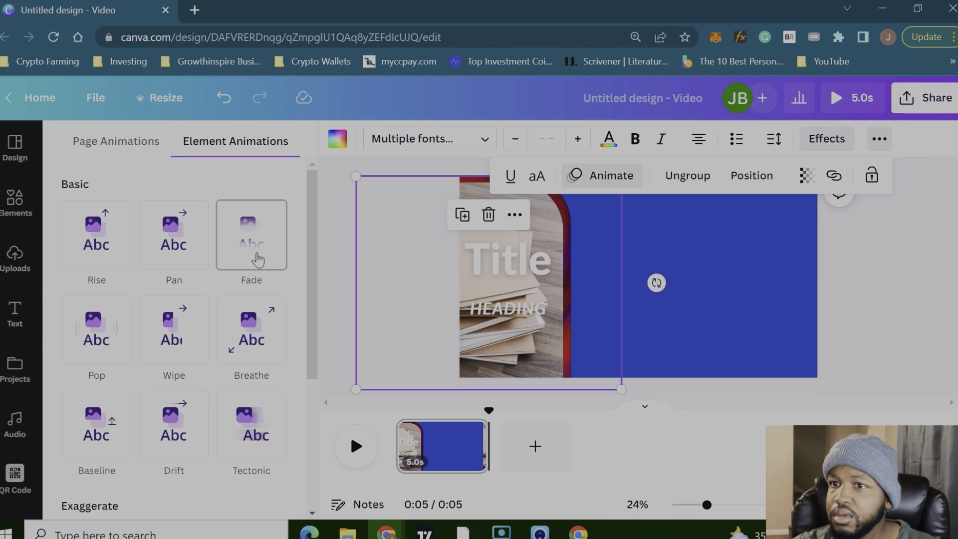
scroll(253, 342, down, 2)
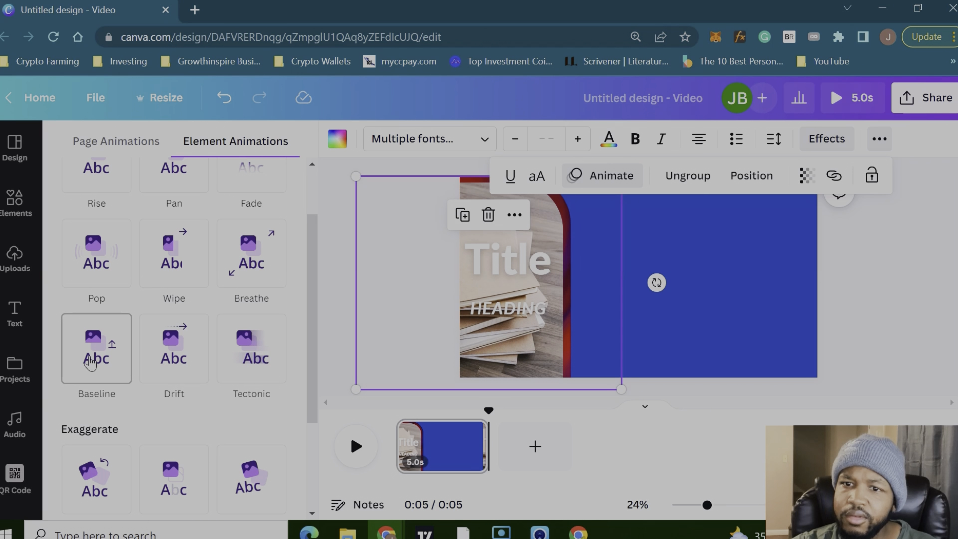
click(90, 360)
scroll(90, 362, down, 2)
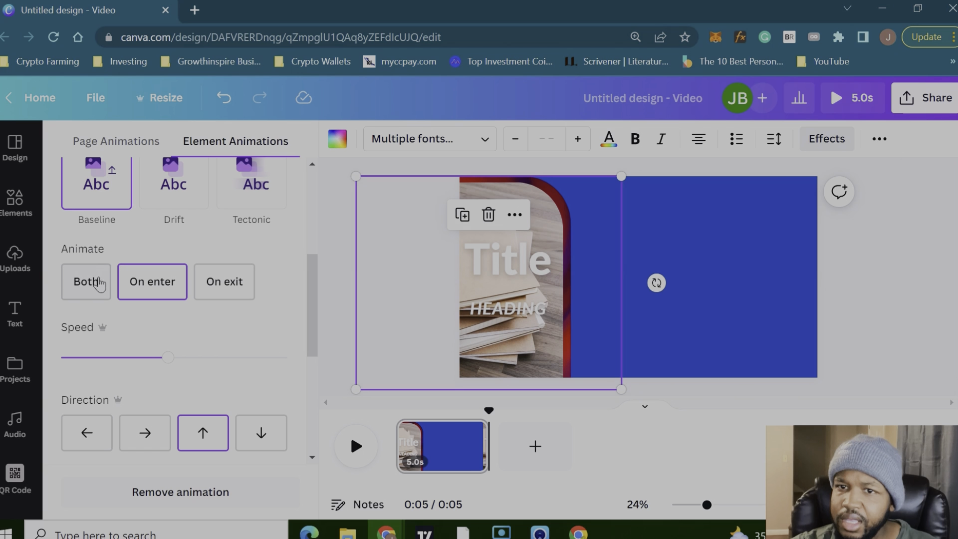
click(104, 279)
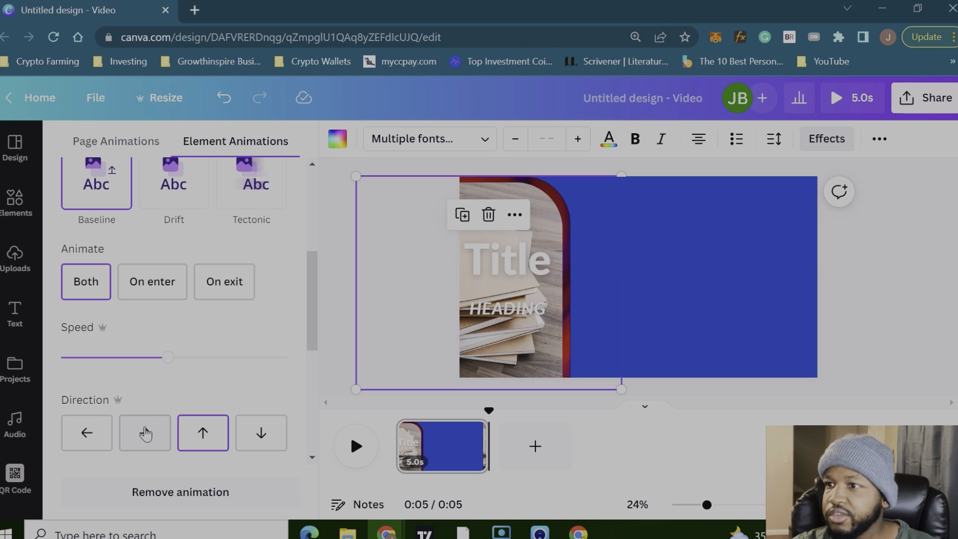
click(145, 433)
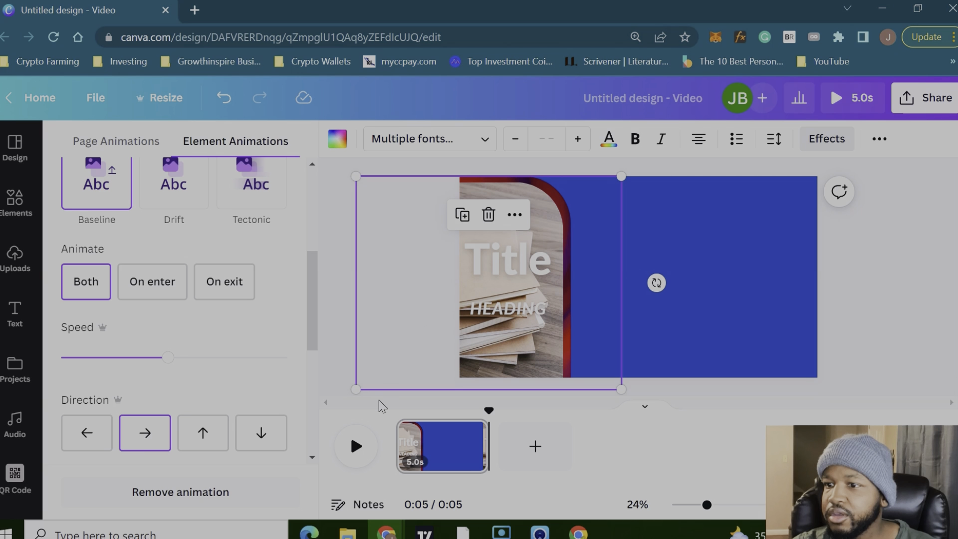
- Preview the group's animation, turn on Reverse exit animation, and play the page again
click(355, 448)
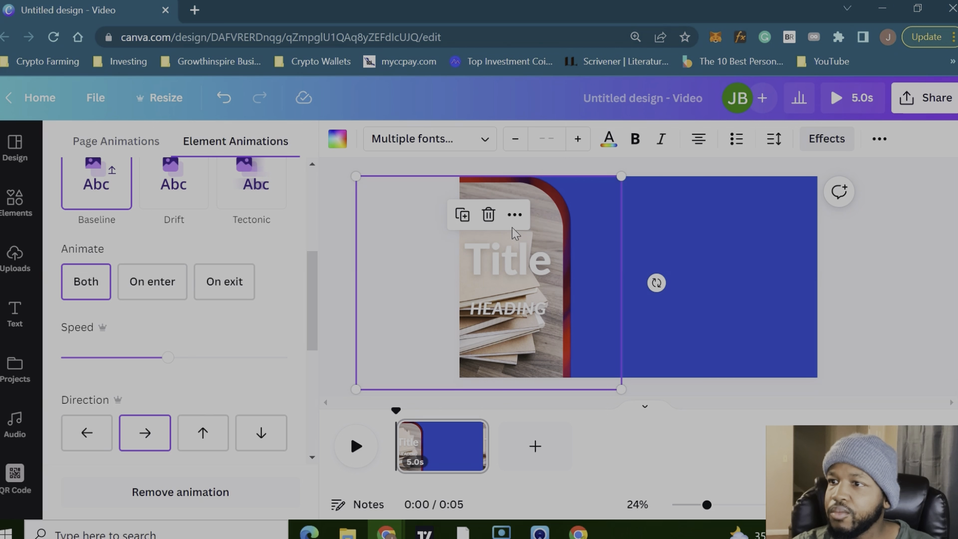
scroll(259, 310, down, 2)
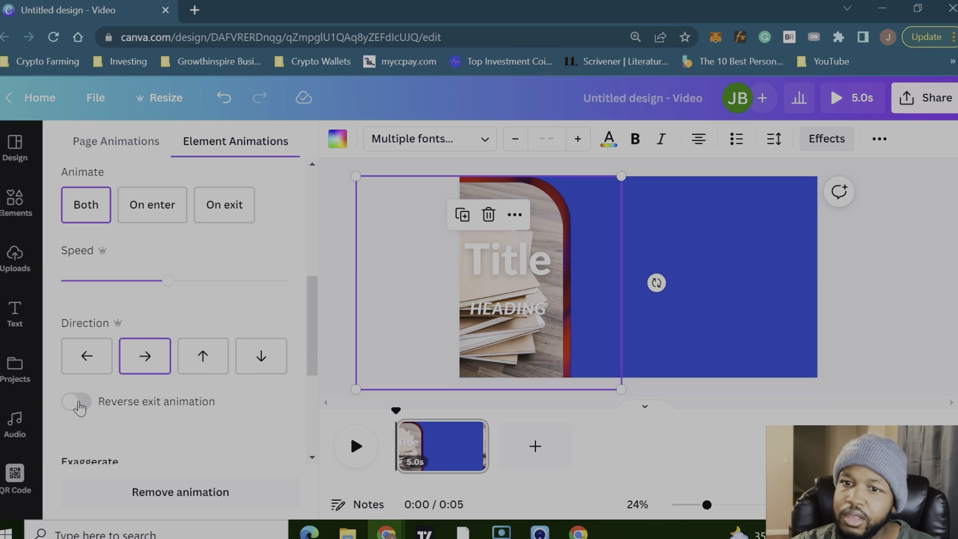
click(79, 403)
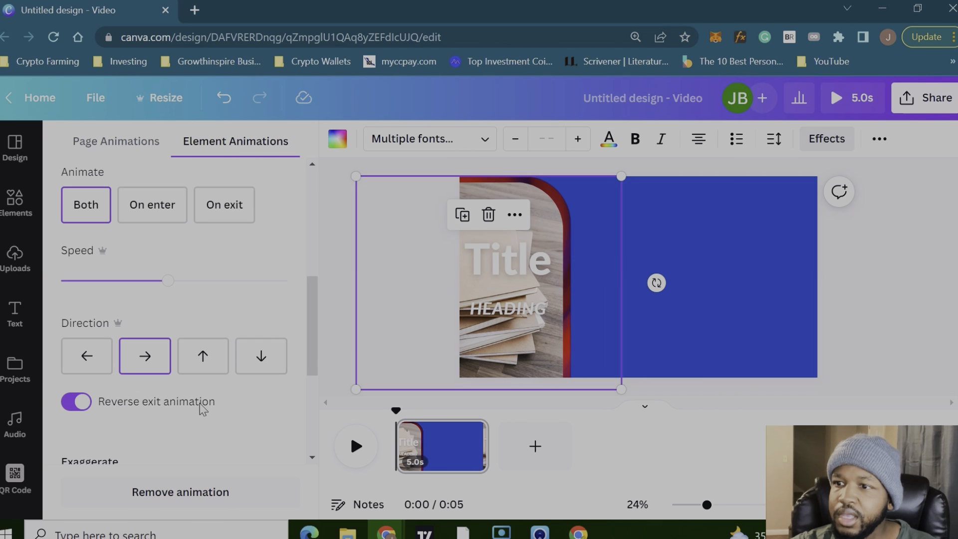
click(356, 445)
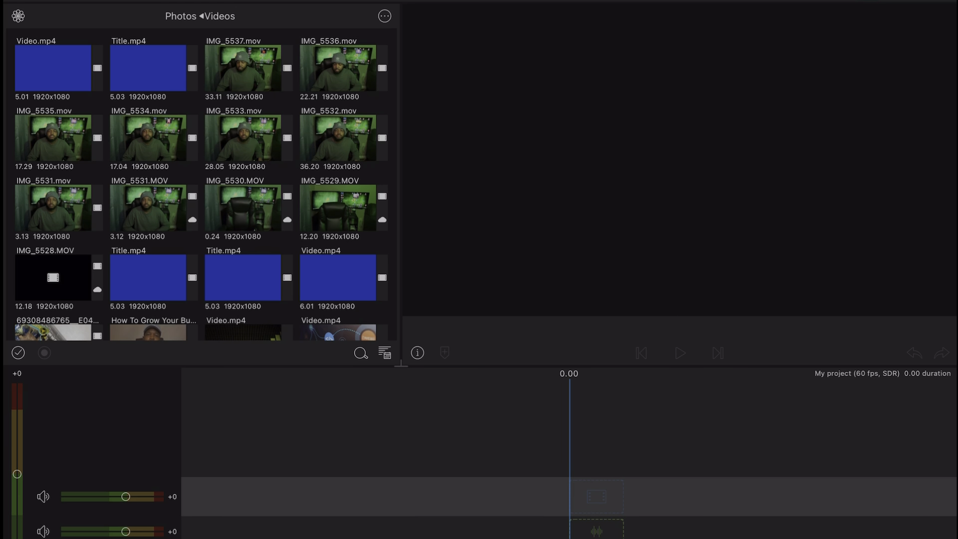
- Switch to LumaFusion, add IMG_5532.mov at the start of the timeline, and cue the playhead to about 12.06
drag(338, 138, 589, 496)
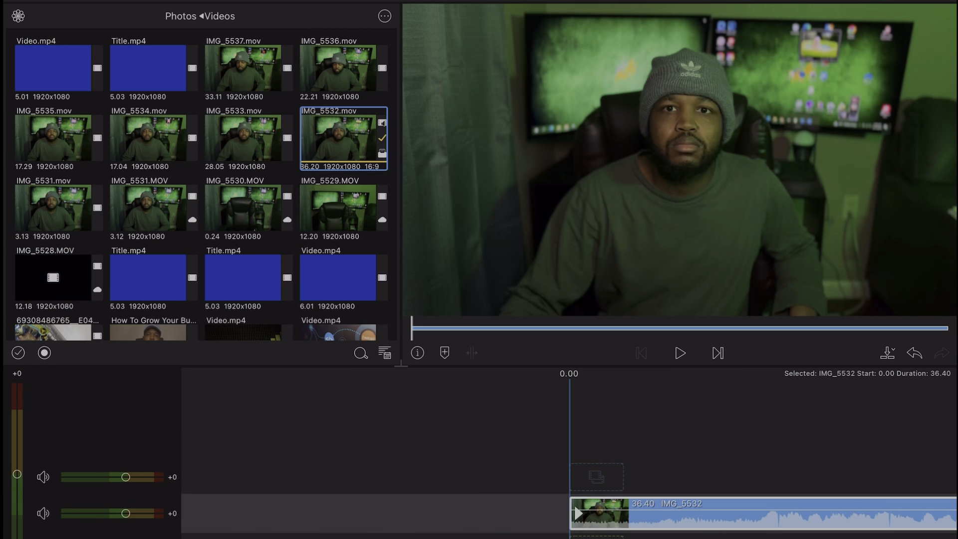
scroll(569, 449, right, 2)
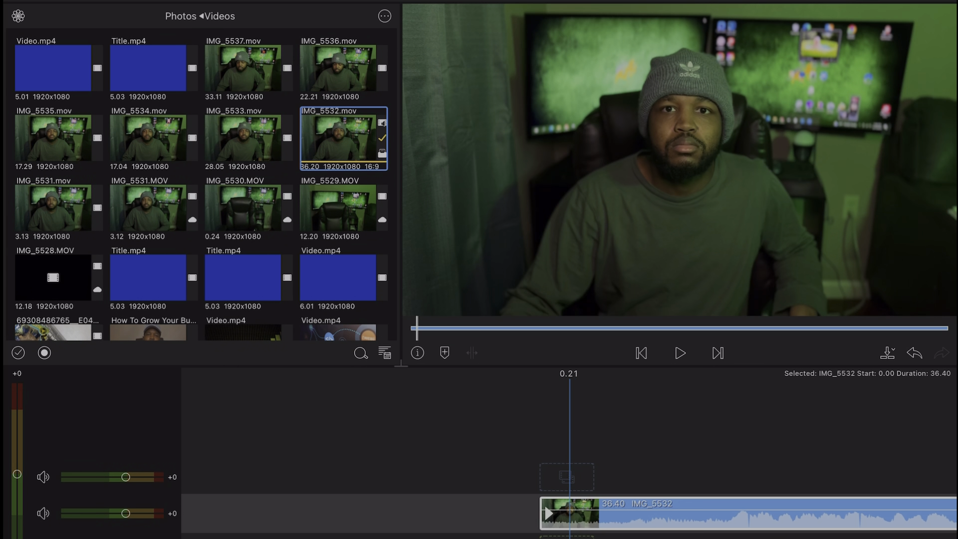
scroll(568, 499, right, 5)
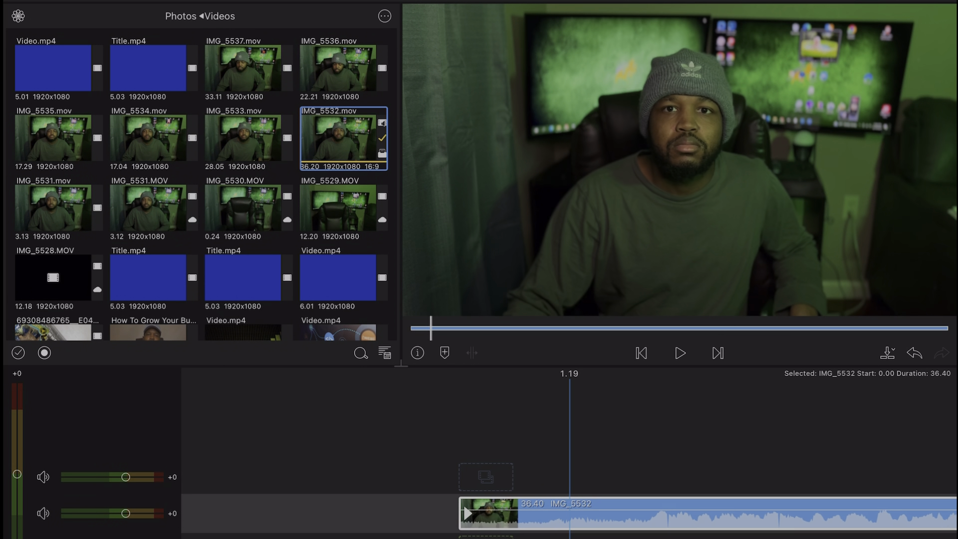
scroll(568, 499, right, 4)
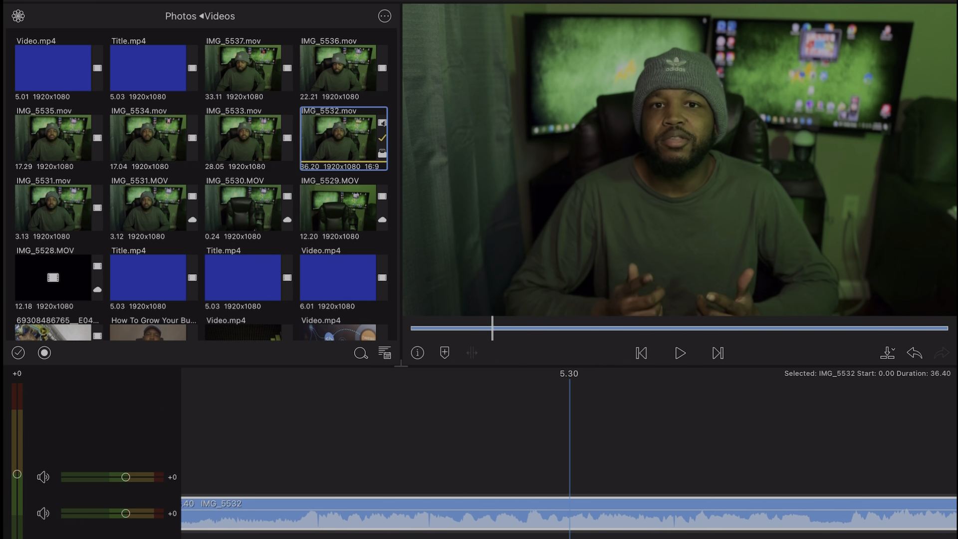
scroll(569, 499, right, 5)
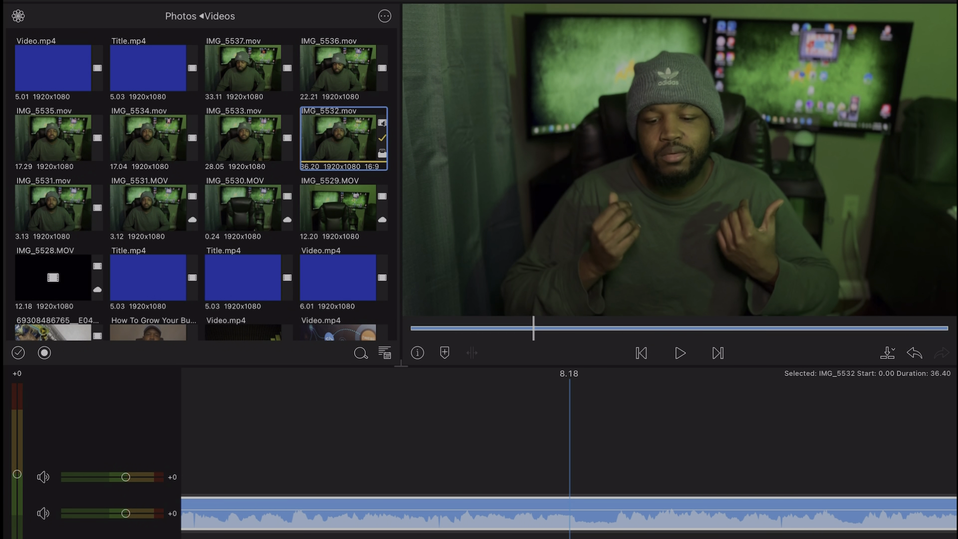
scroll(569, 498, right, 3)
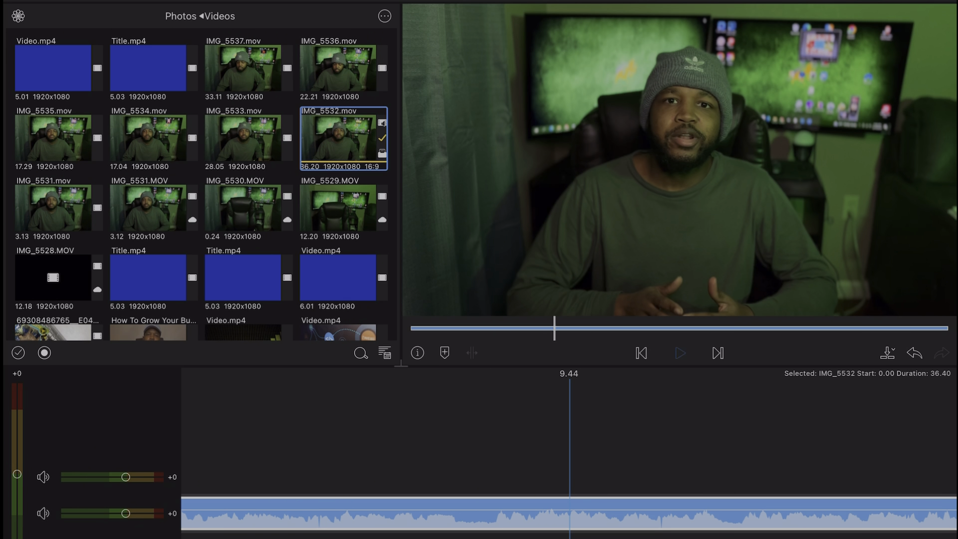
key(space)
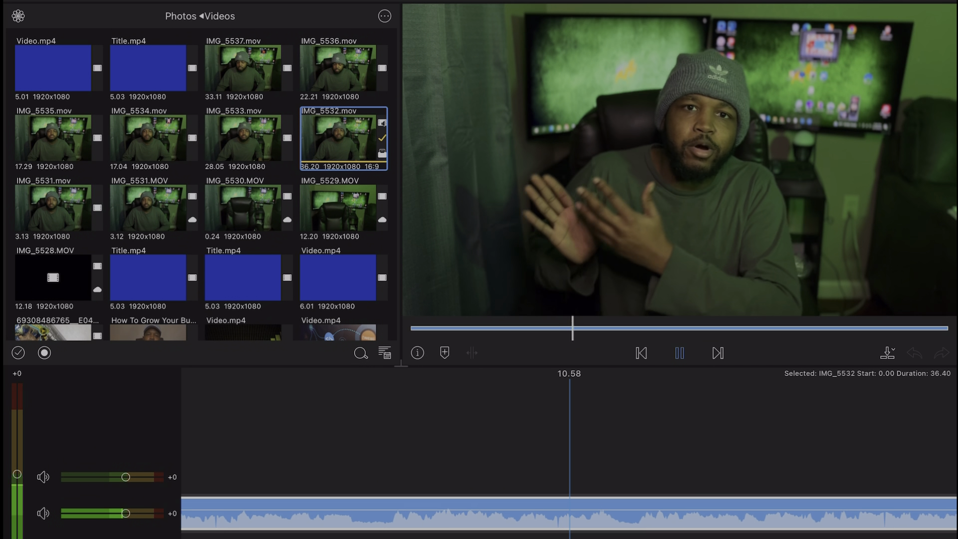
key(space)
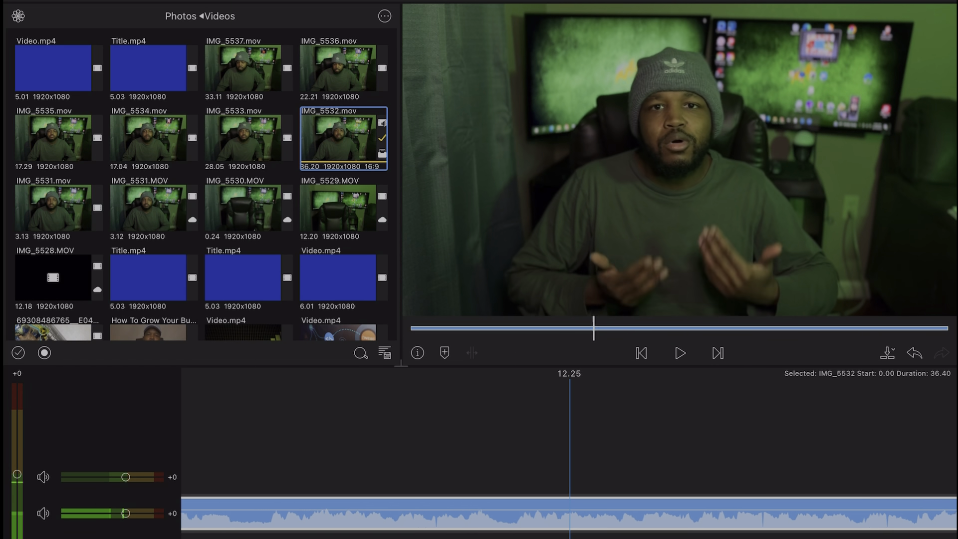
scroll(569, 499, left, 1)
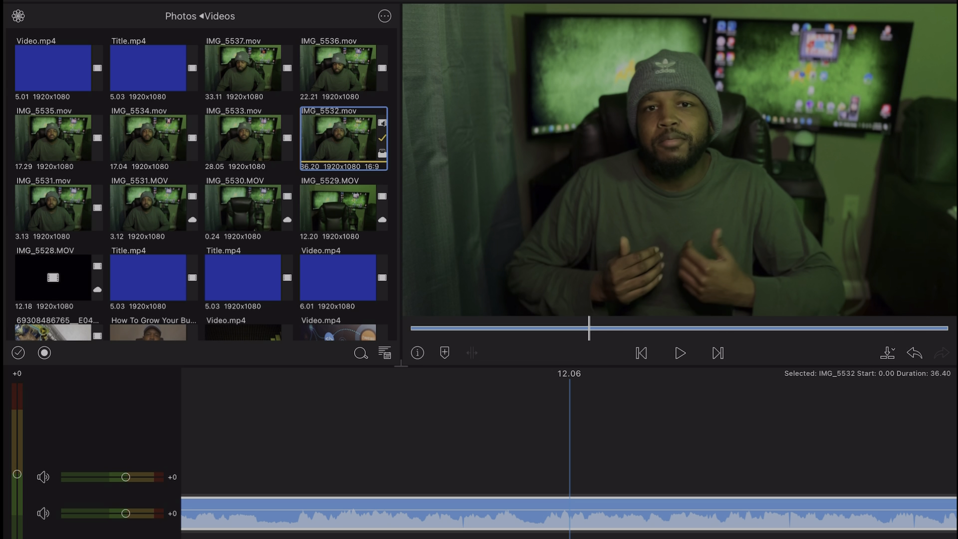
- Overlay the 5.01-second Video.mp4 above IMG_5532 at the playhead and apply the Blue Screen Key to it
click(54, 68)
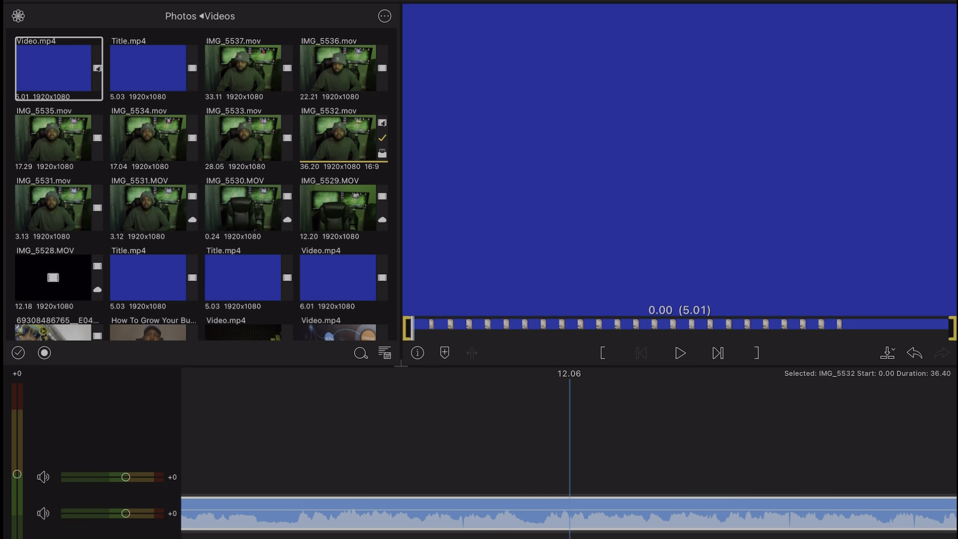
drag(54, 68, 592, 462)
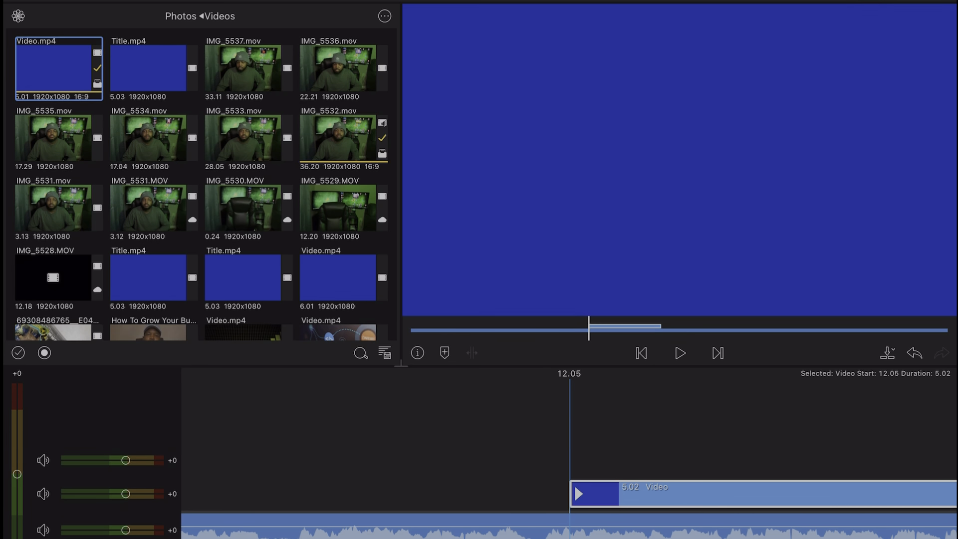
double_click(699, 494)
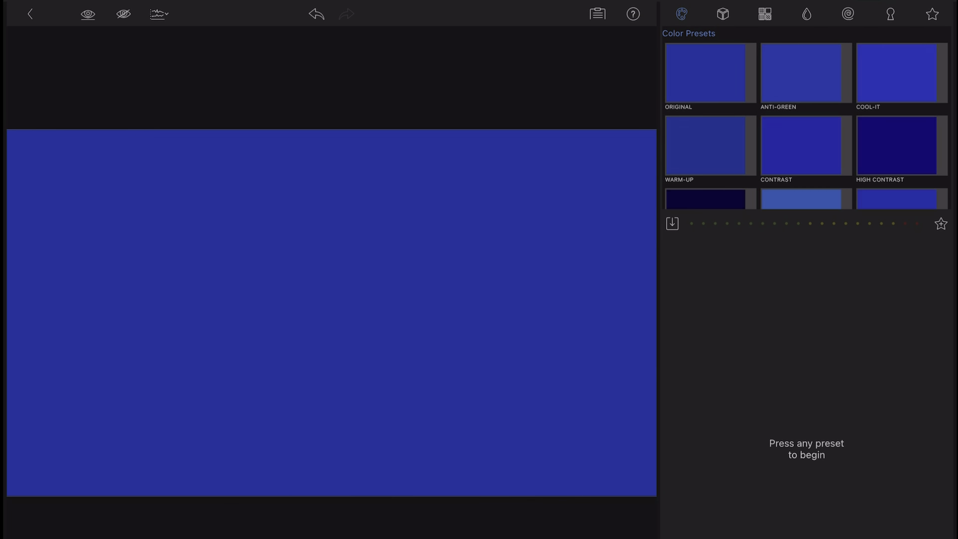
click(891, 14)
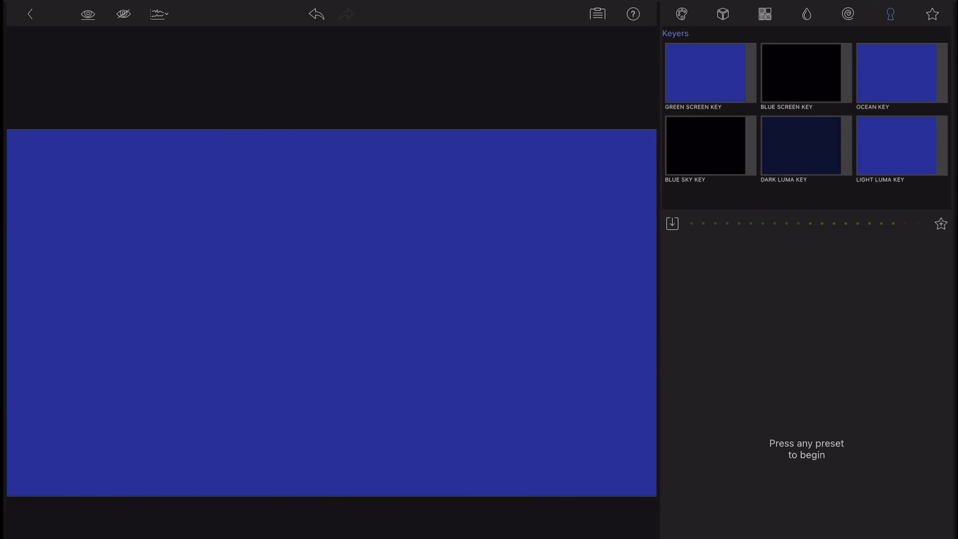
click(802, 73)
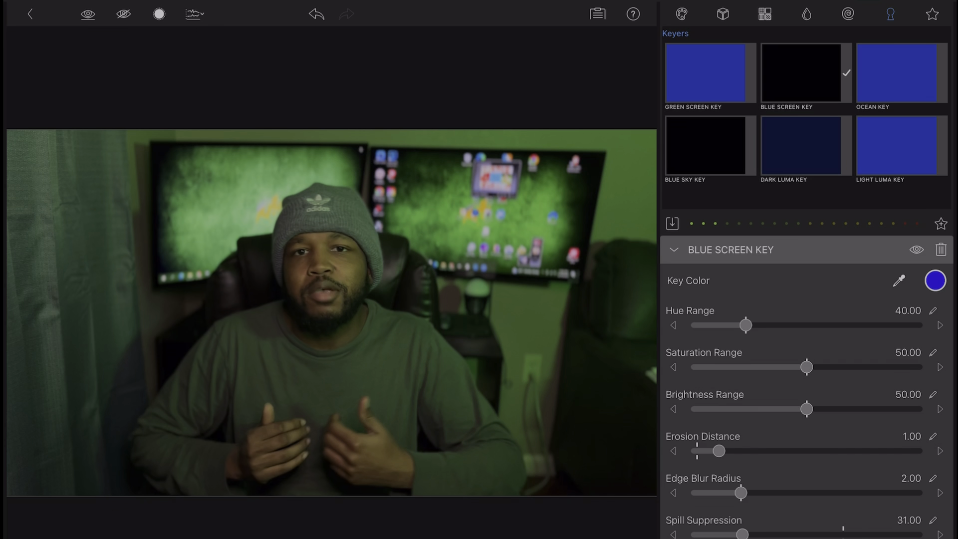
click(30, 14)
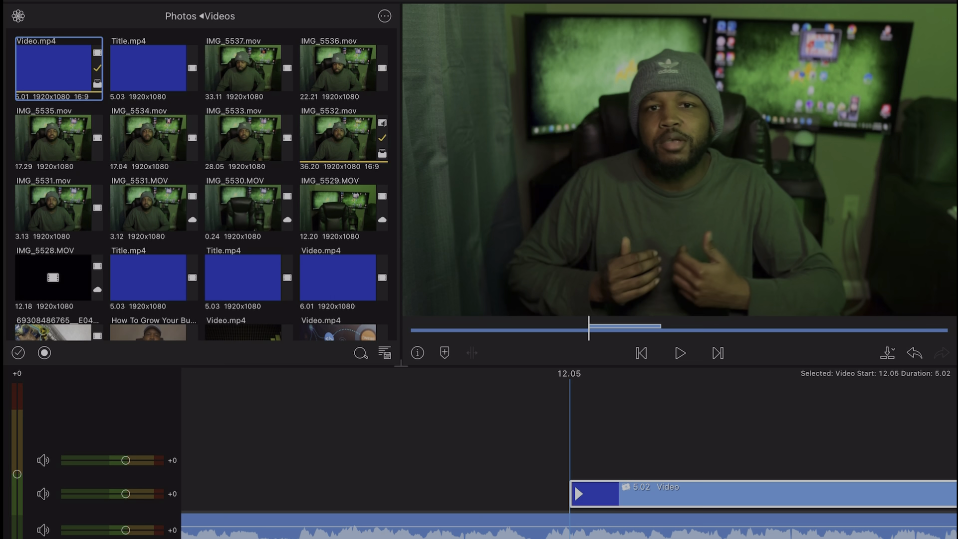
- Play and scrub through the keyed title overlay to check how it slides in and out over the footage
key(space)
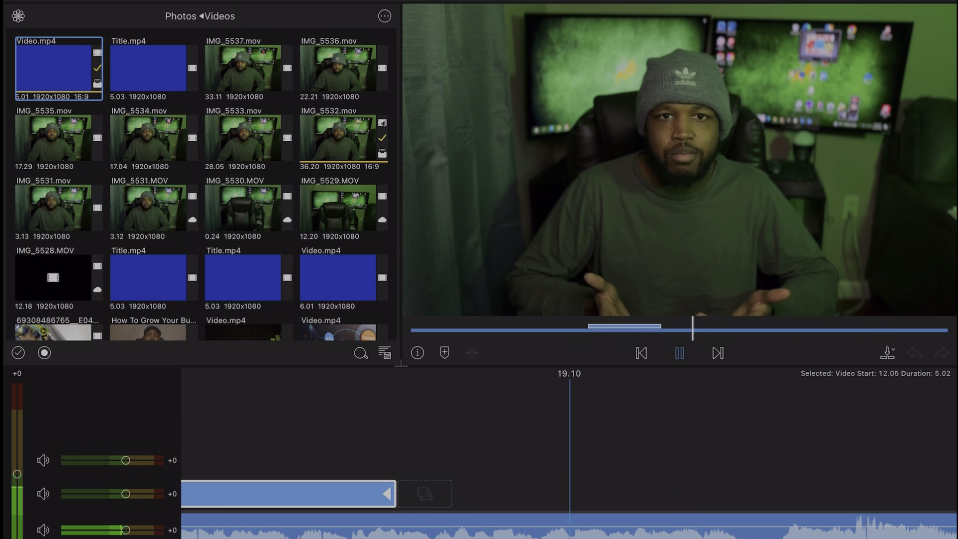
drag(449, 434, 731, 434)
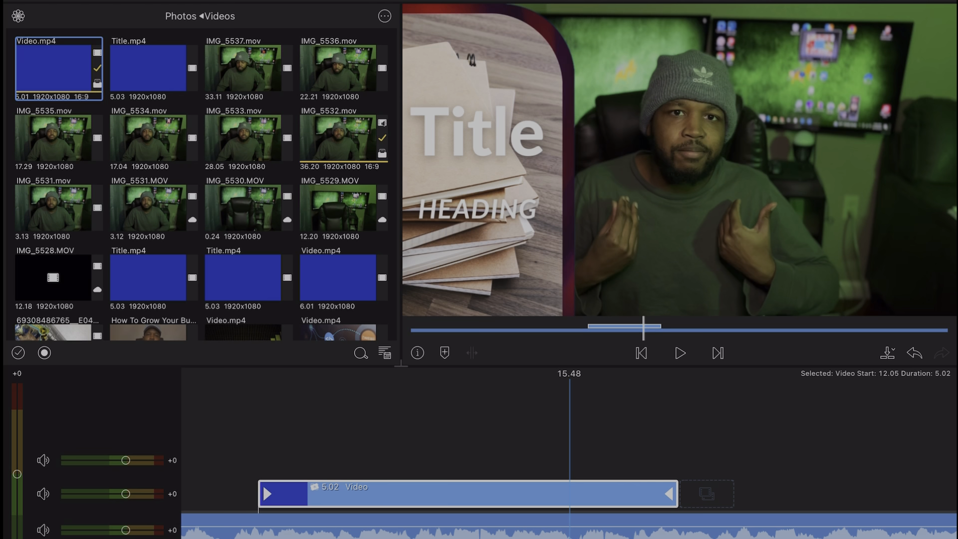
scroll(569, 449, left, 4)
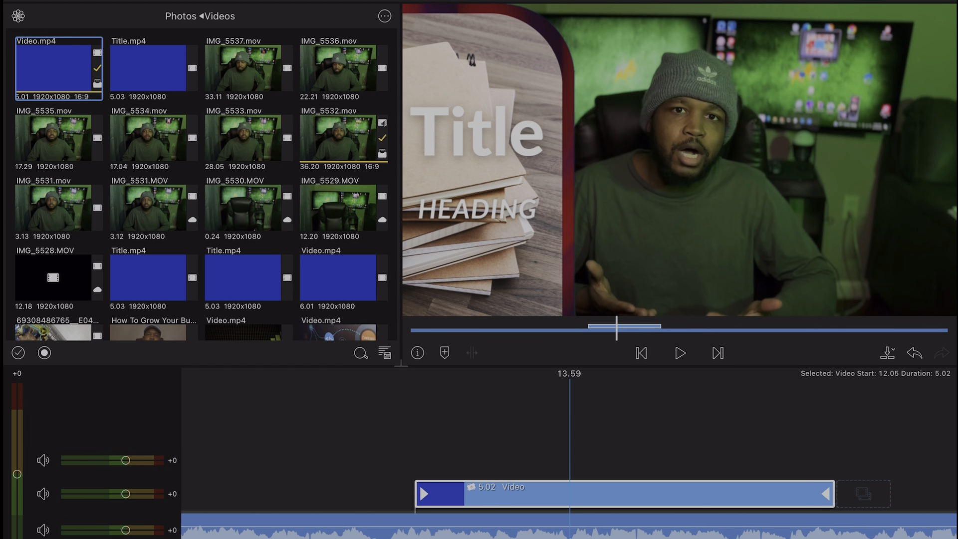
scroll(569, 449, left, 3)
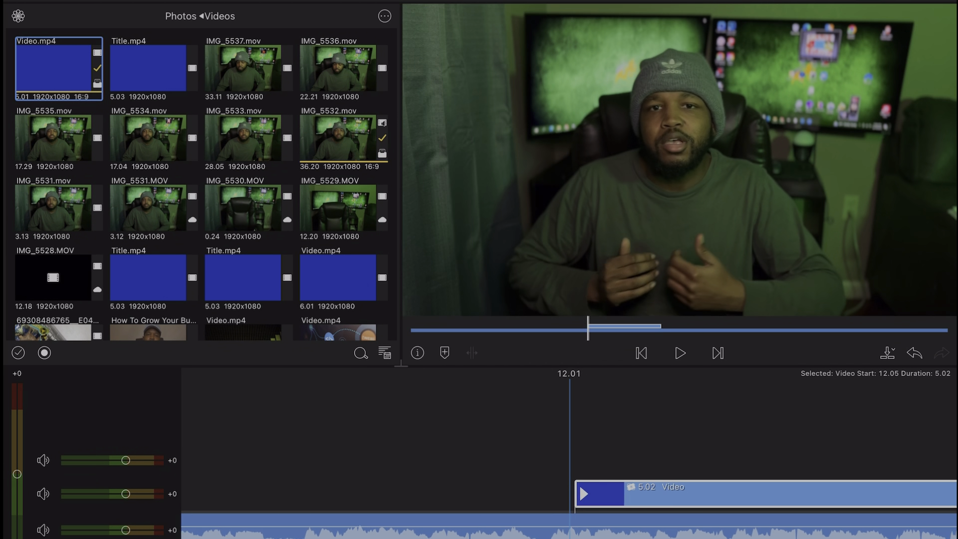
scroll(569, 449, right, 1)
scroll(569, 449, left, 1)
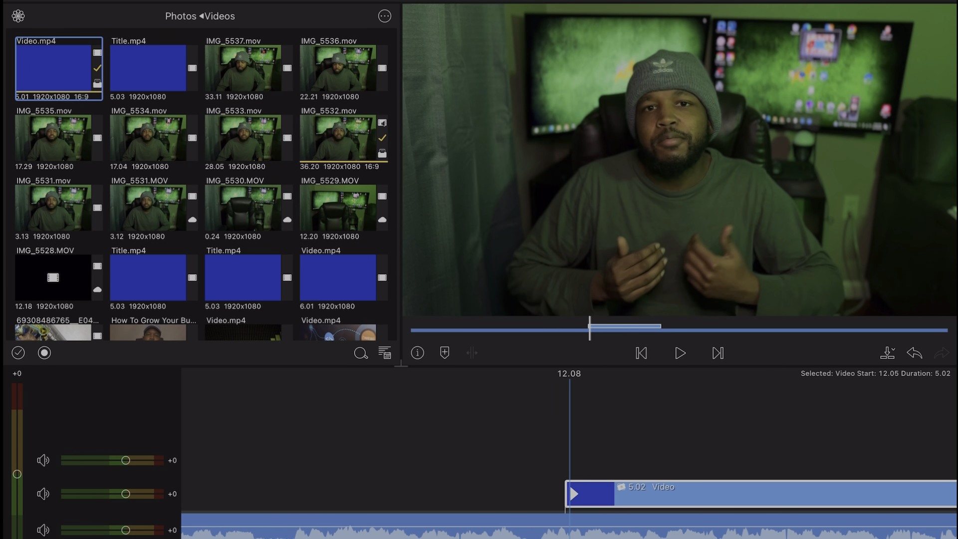
scroll(569, 449, right, 1)
scroll(569, 449, right, 1)
scroll(569, 449, left, 2)
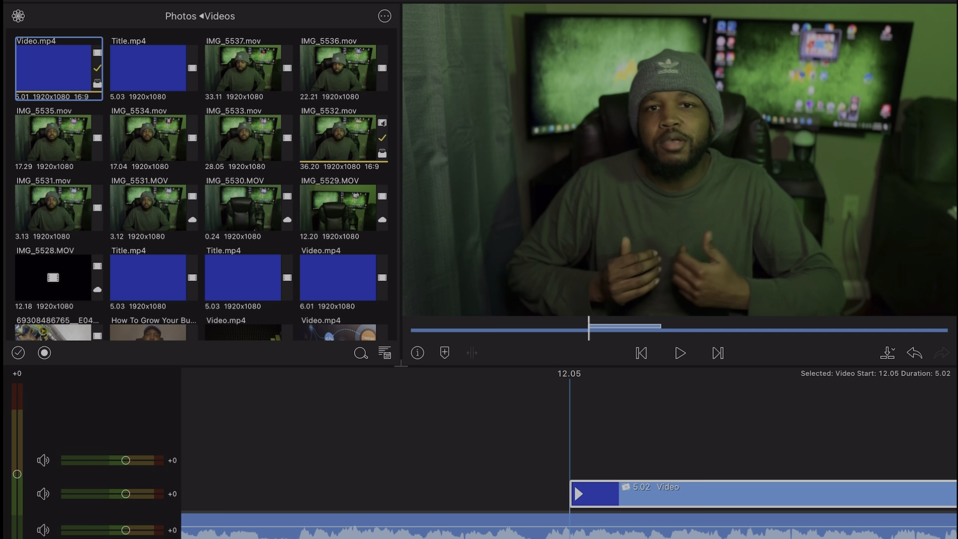
scroll(569, 449, right, 5)
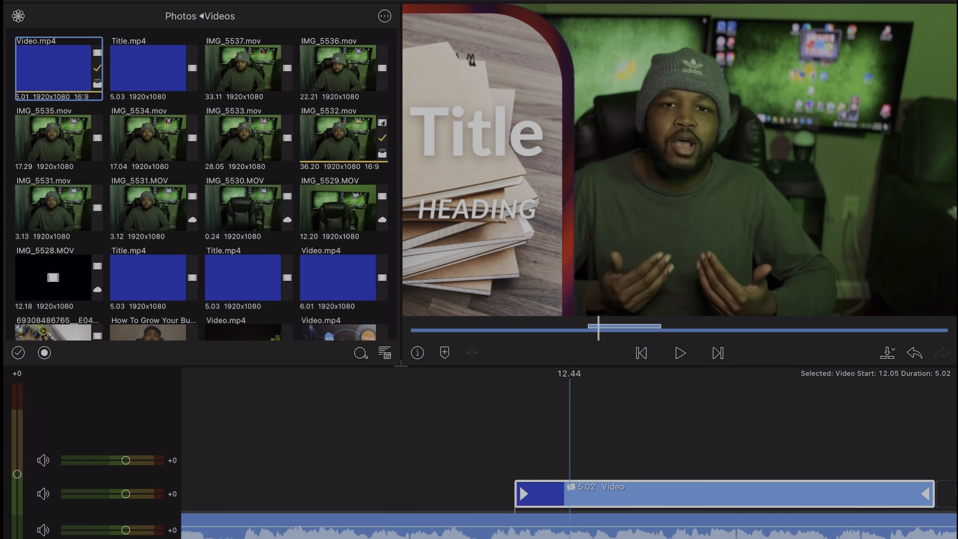
scroll(568, 449, right, 3)
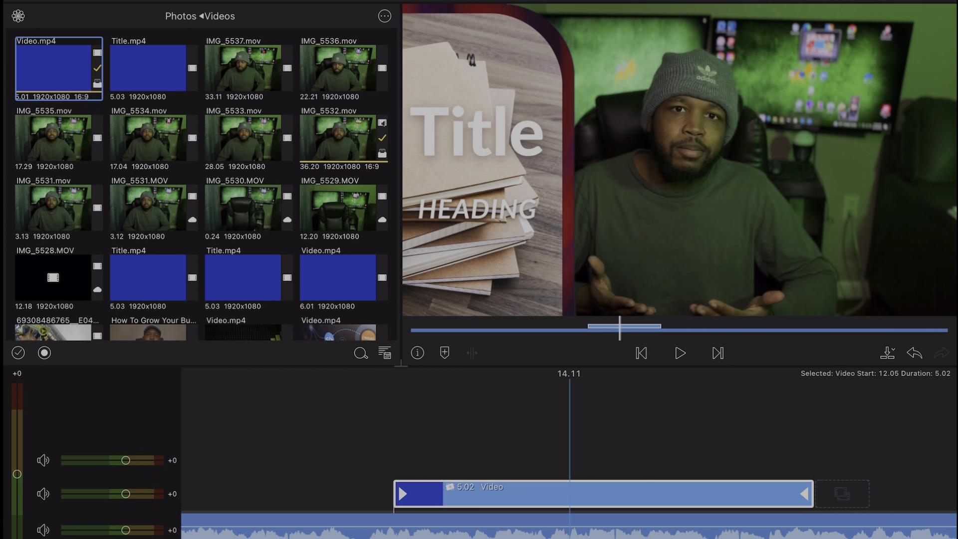
scroll(568, 449, right, 4)
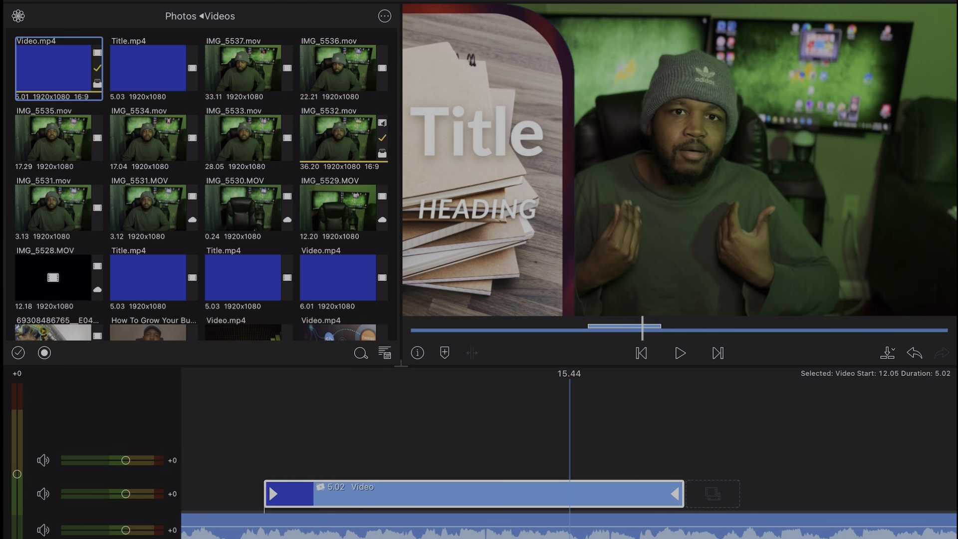
scroll(569, 449, right, 1)
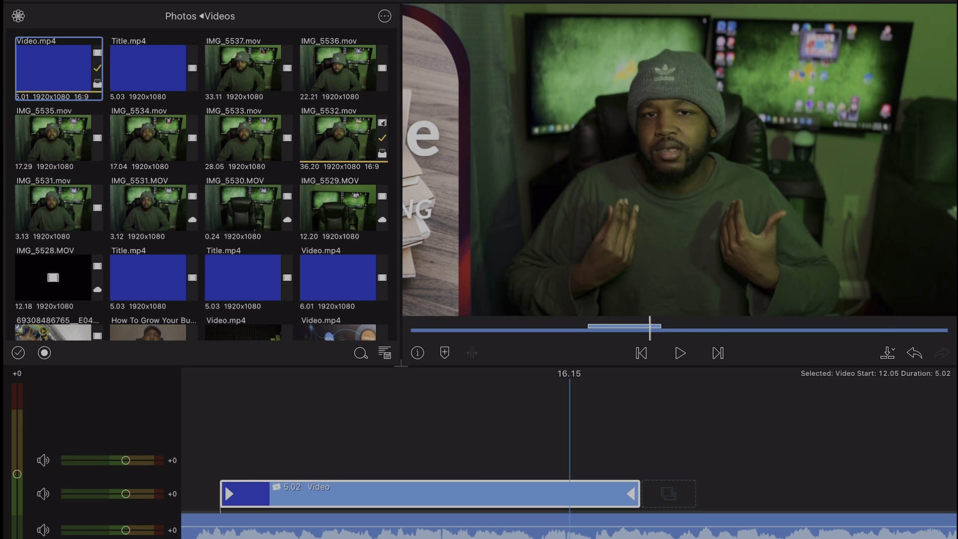
- Scrub back and forth across the second half and end of the title overlay to examine its exit animation against the talking-head footage
scroll(569, 449, left, 2)
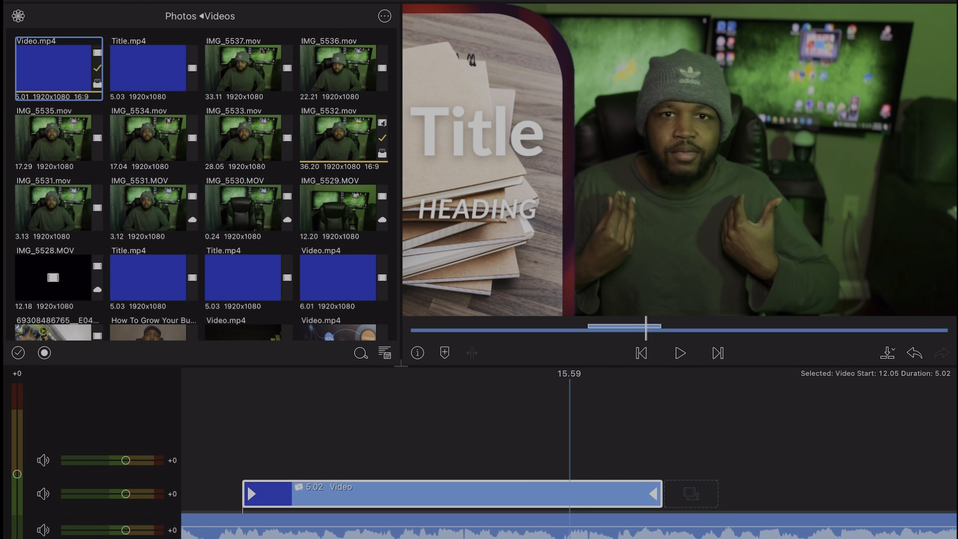
scroll(568, 450, right, 4)
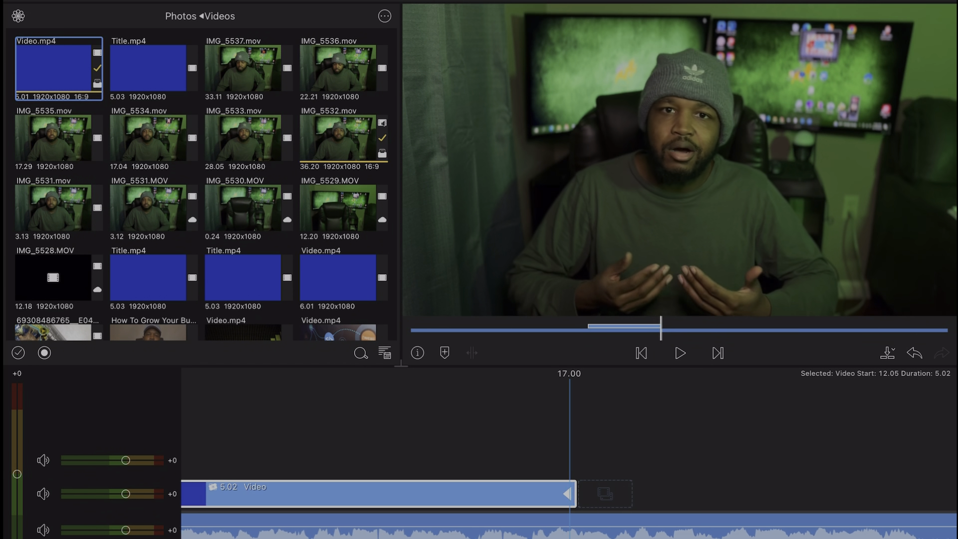
scroll(569, 449, right, 5)
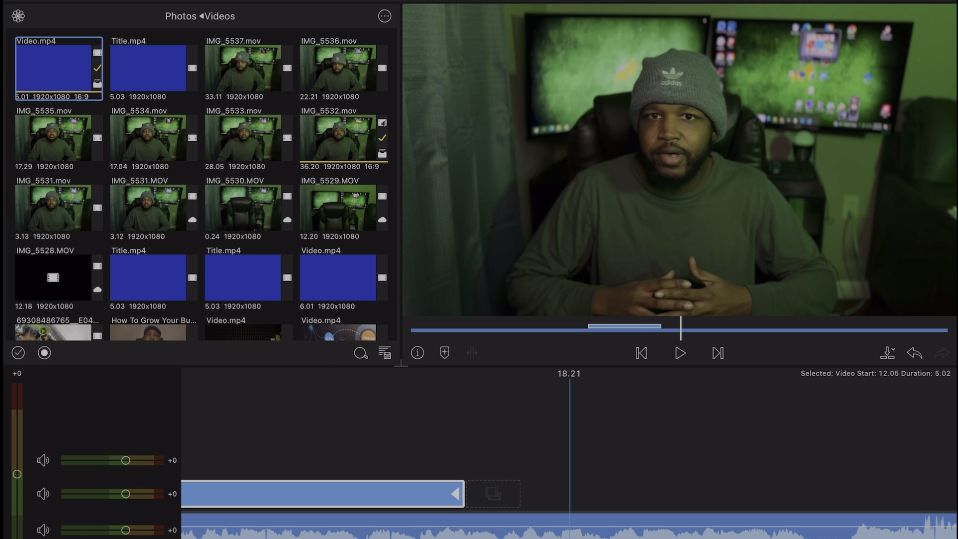
scroll(569, 449, right, 9)
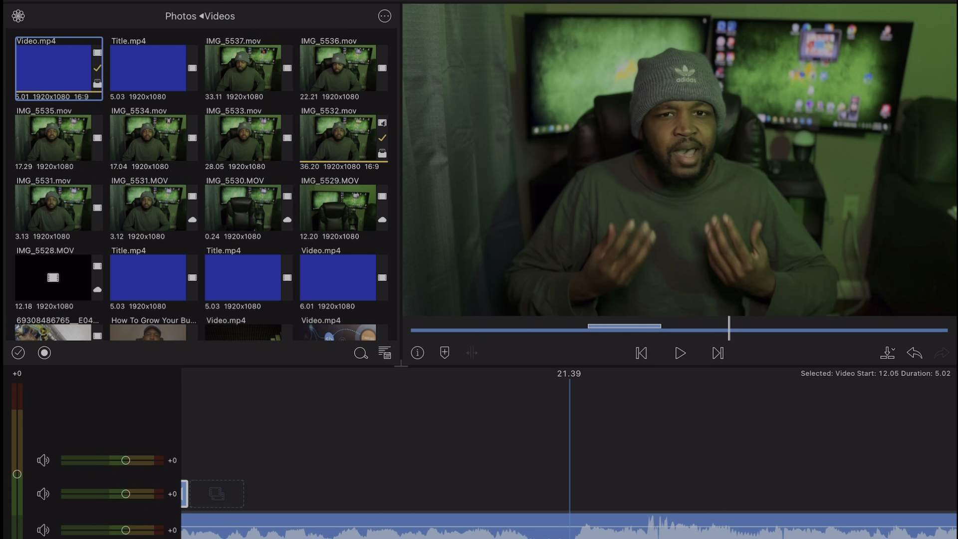
scroll(569, 449, left, 15)
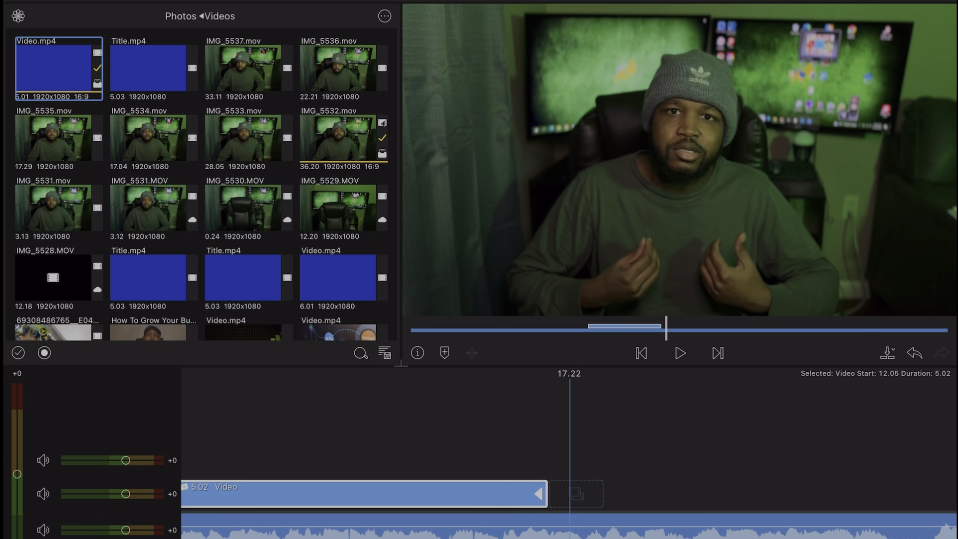
scroll(568, 449, left, 2)
scroll(568, 449, left, 4)
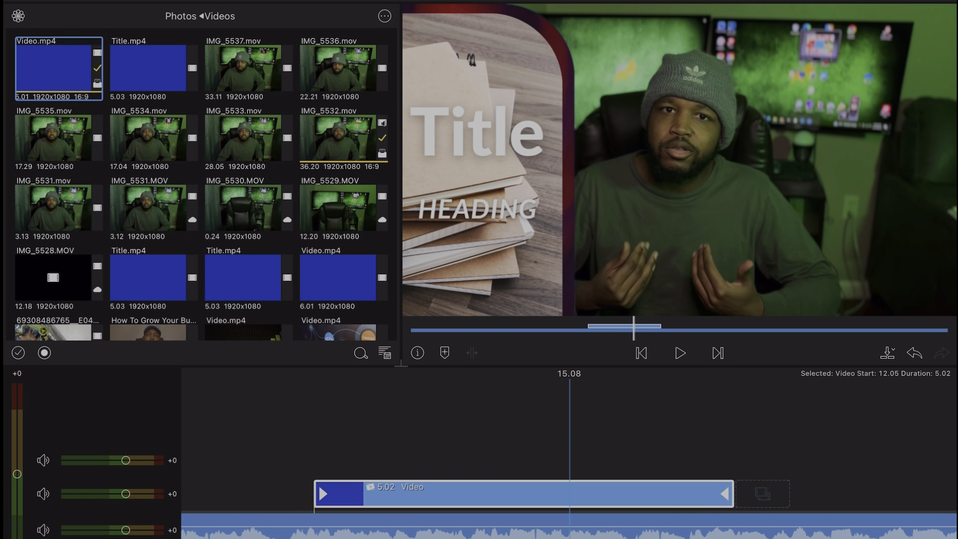
scroll(569, 449, left, 5)
scroll(569, 449, right, 6)
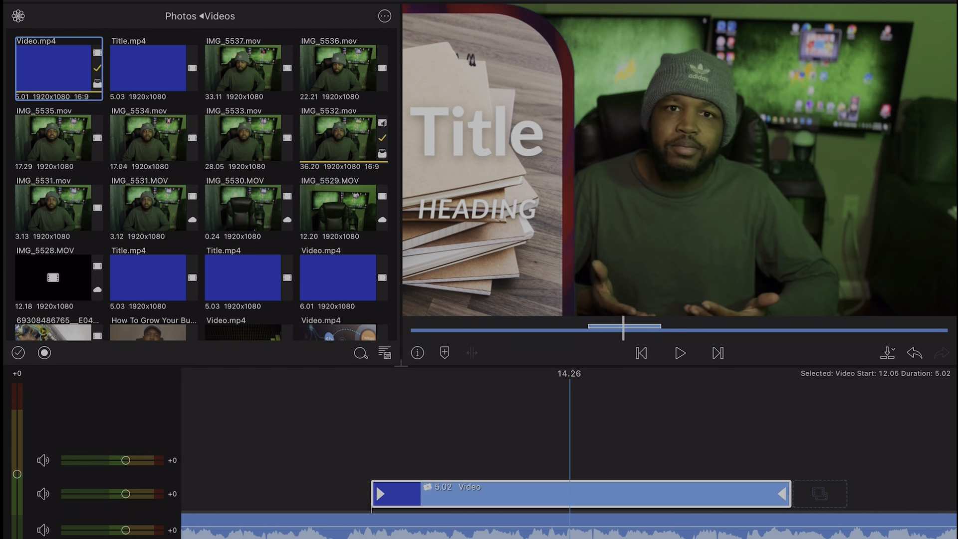
scroll(569, 449, right, 1)
scroll(568, 449, right, 1)
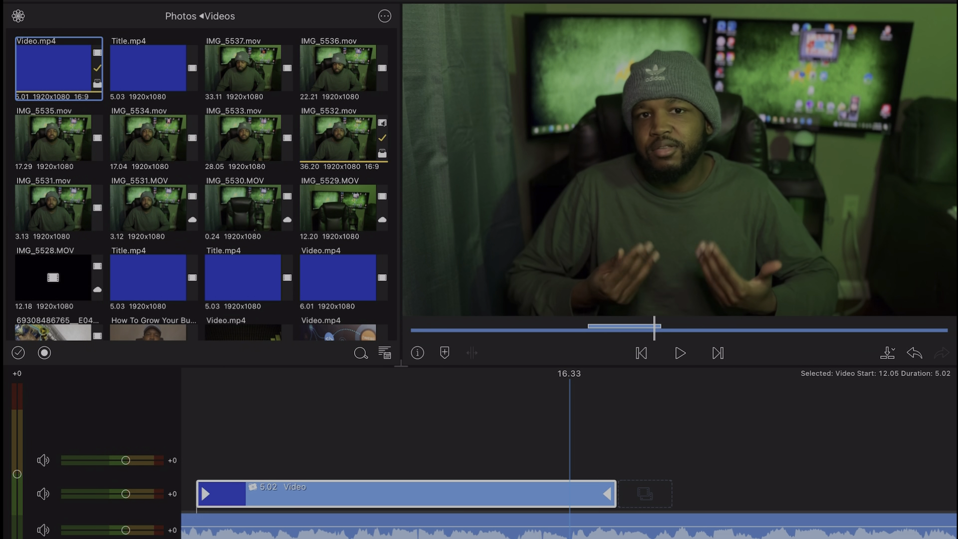
scroll(569, 449, right, 4)
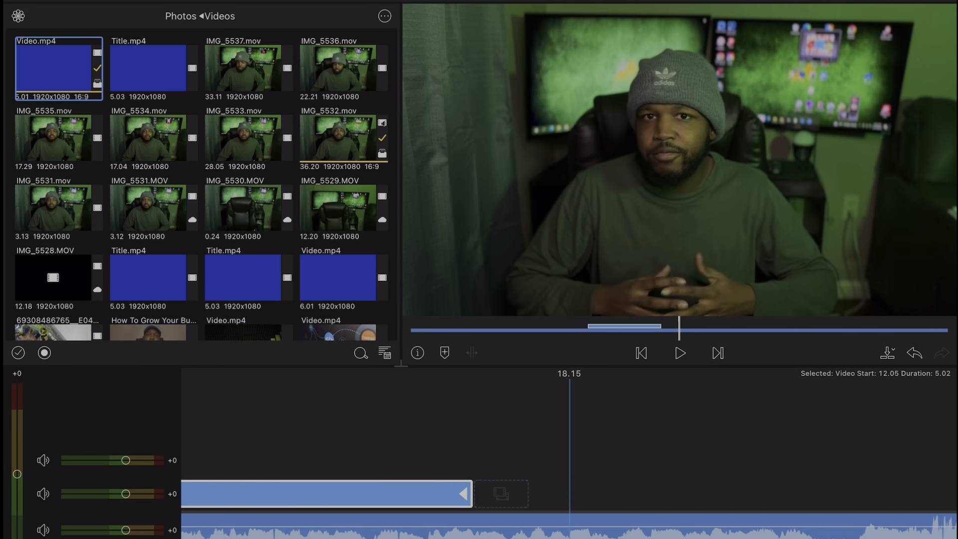